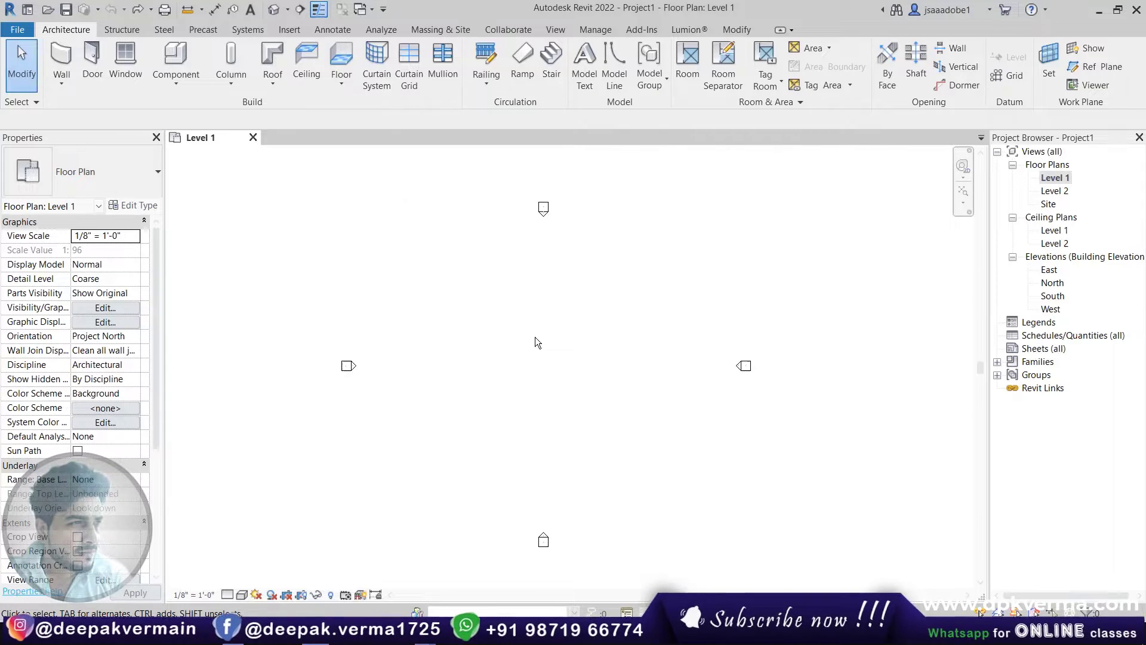
Sketch a straight 9-riser run from Level 1, then a second 9-riser run angled 45° to riser 18
scroll(536, 337, up, 1)
middle_drag(562, 331, 566, 328)
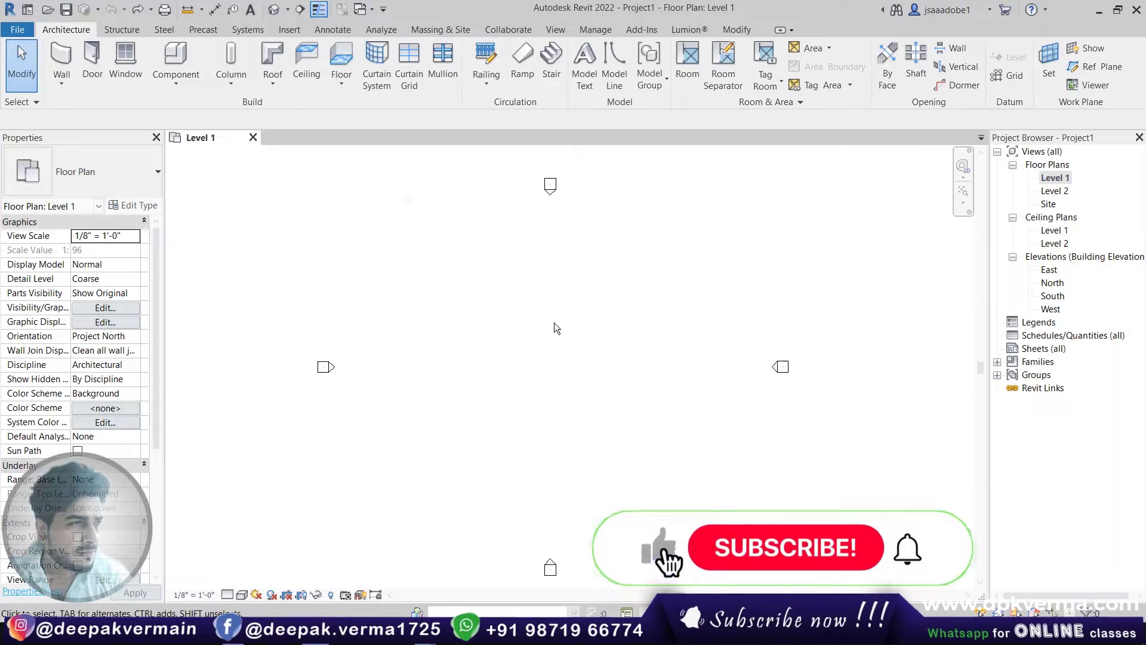
click(551, 69)
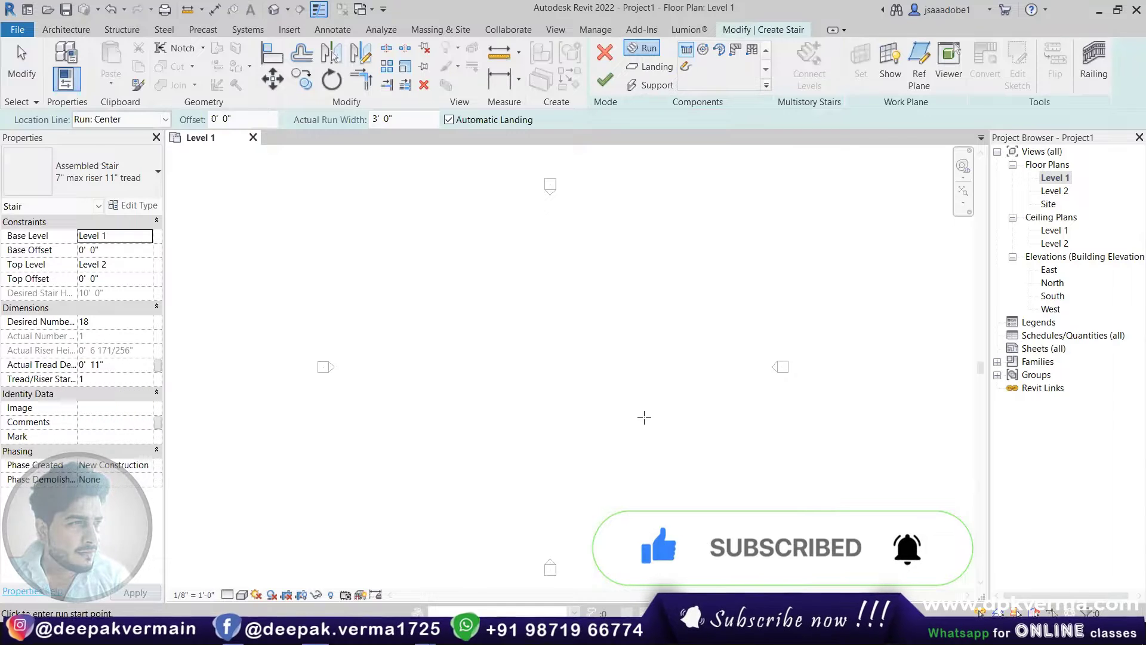
click(554, 445)
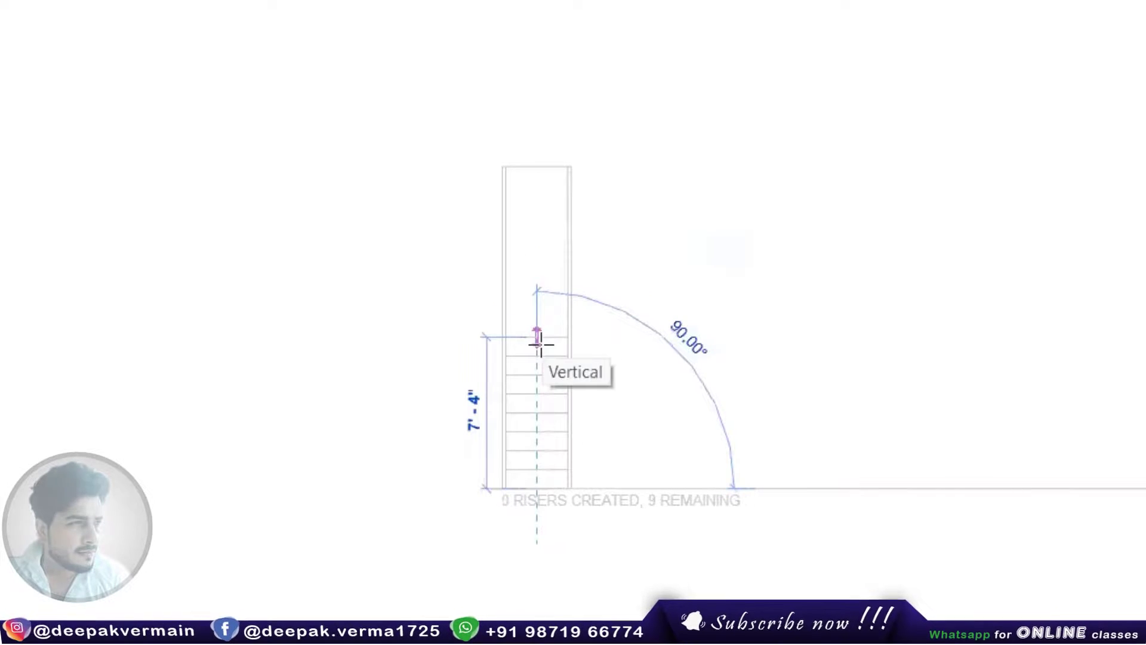
click(539, 344)
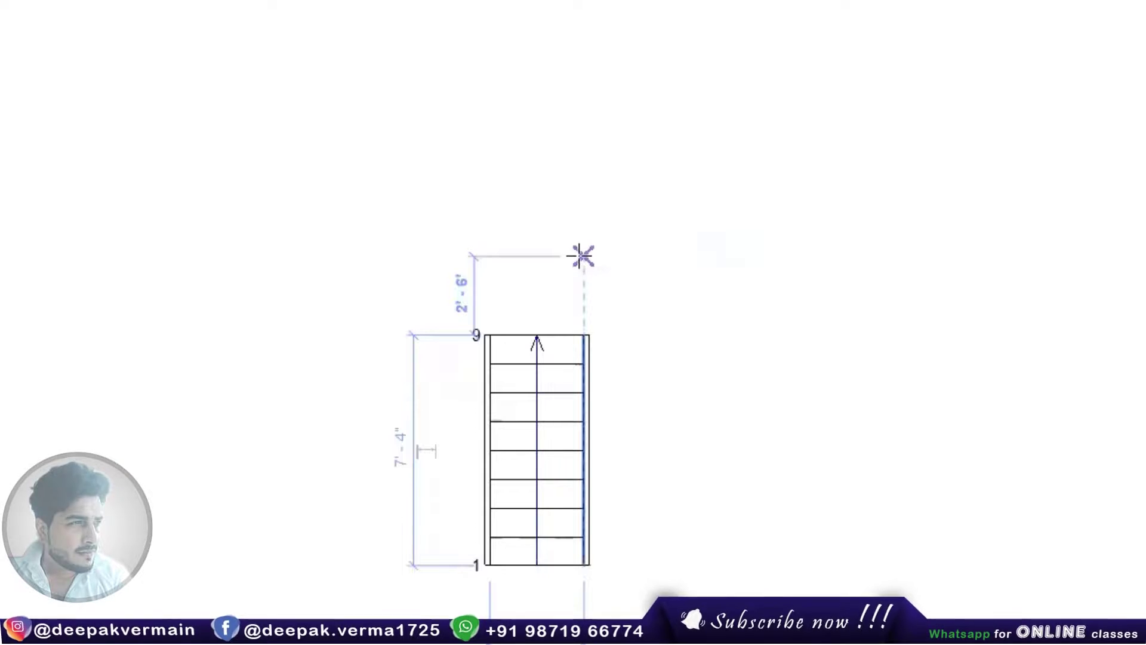
click(579, 255)
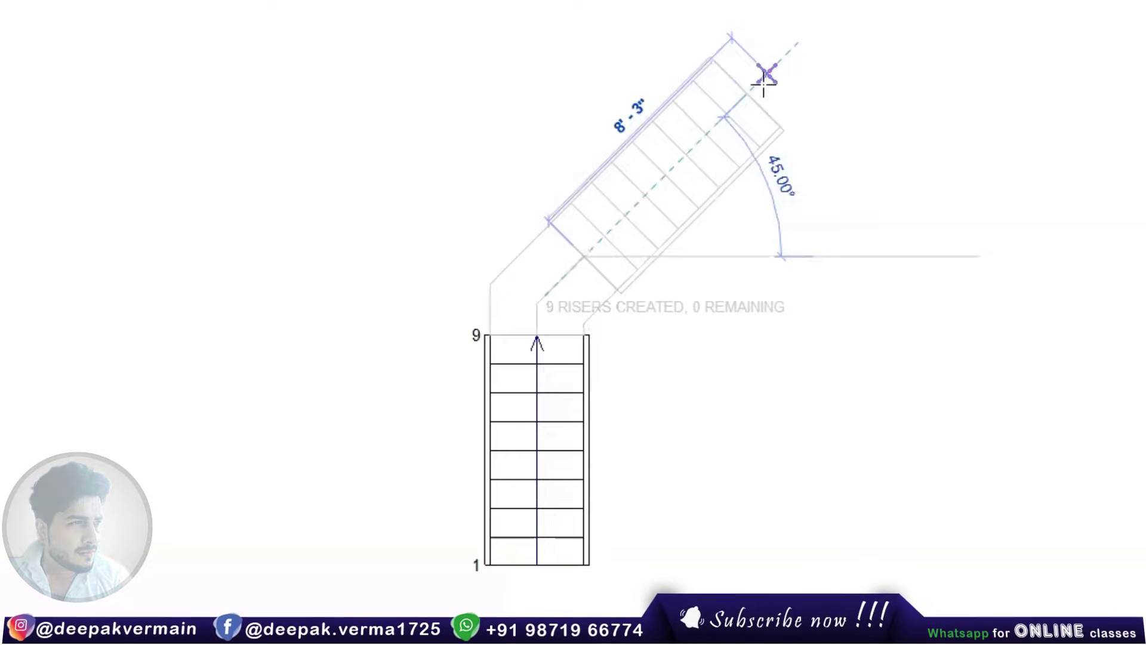
click(763, 84)
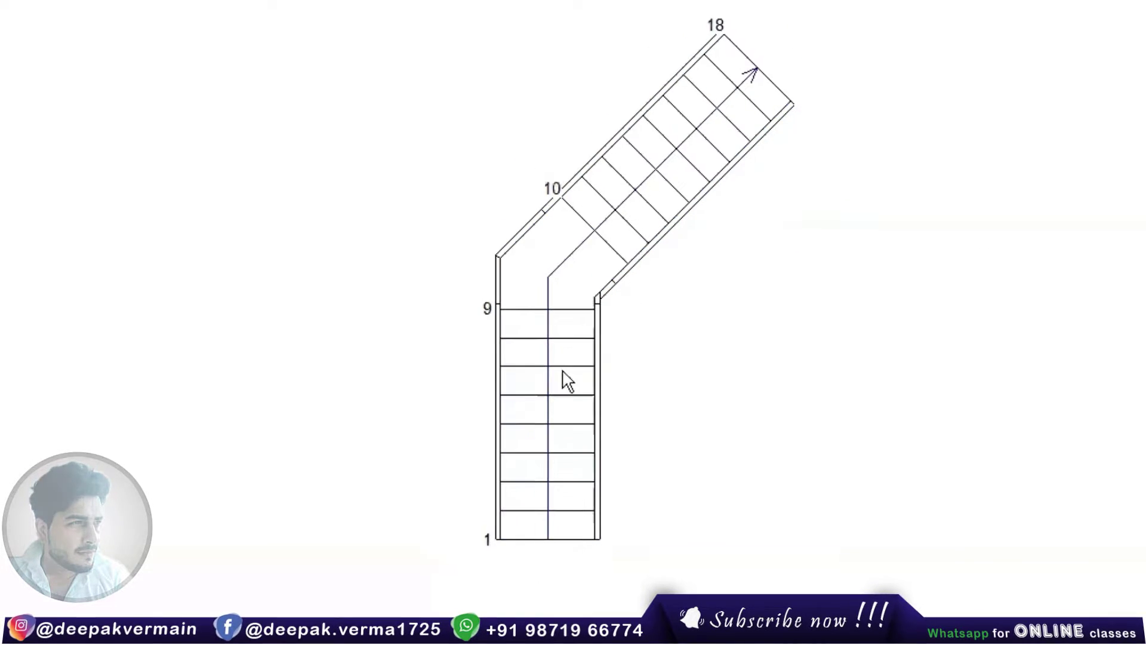
scroll(694, 96, up, 1)
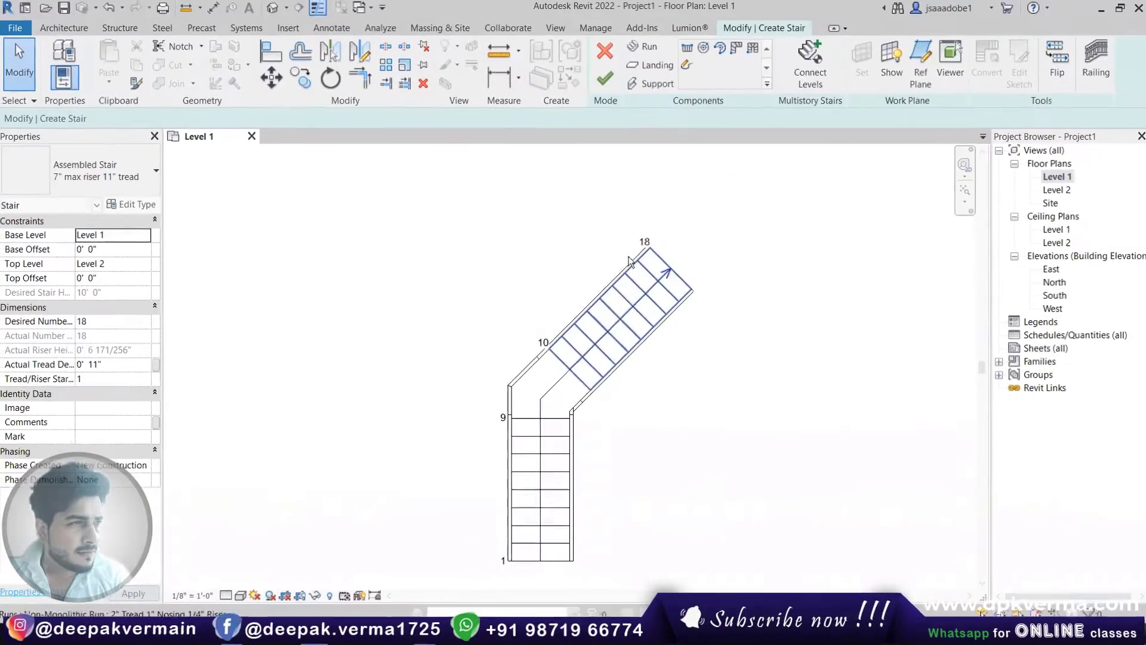
Mirror a copy of the angled run about the straight run's centre line to form the Y
click(625, 302)
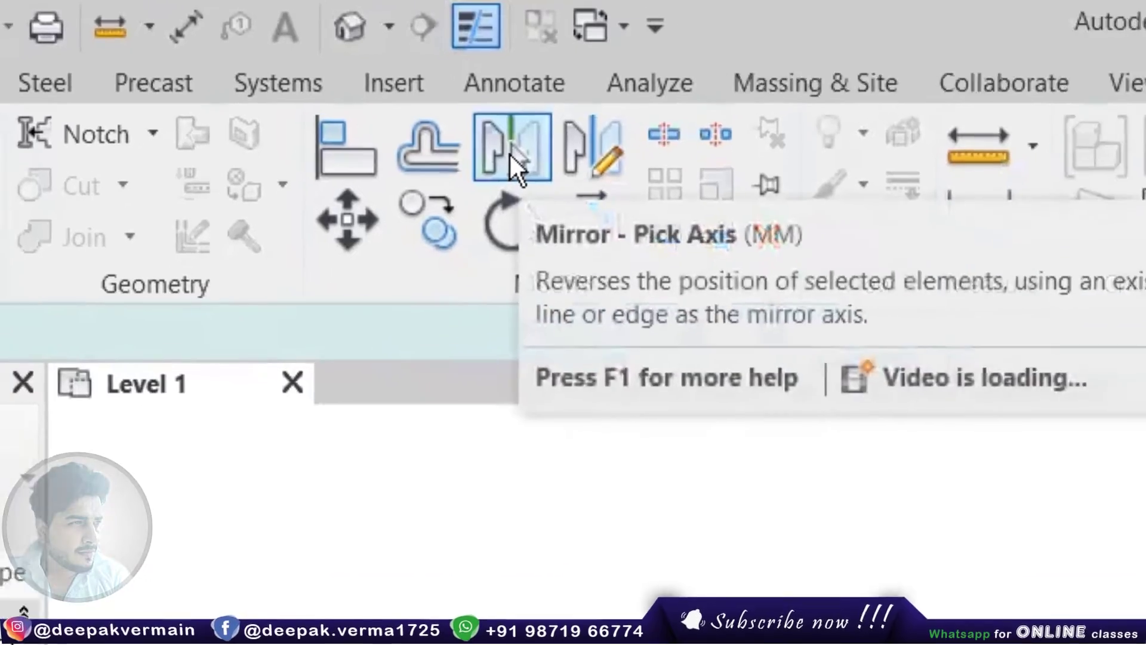
click(511, 154)
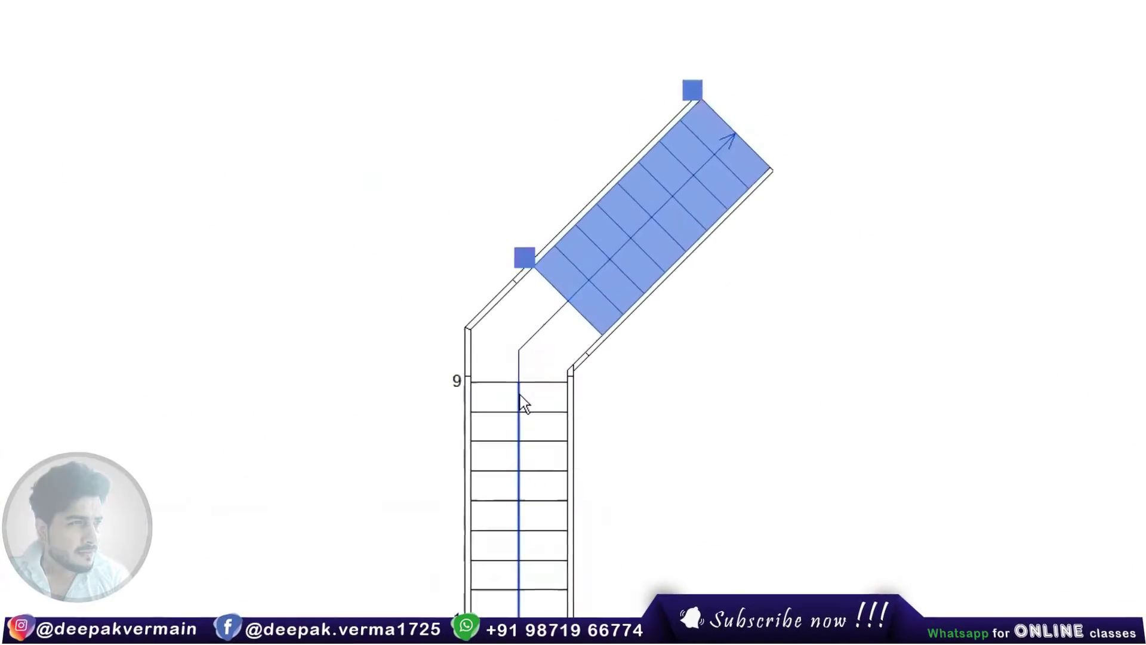
click(541, 426)
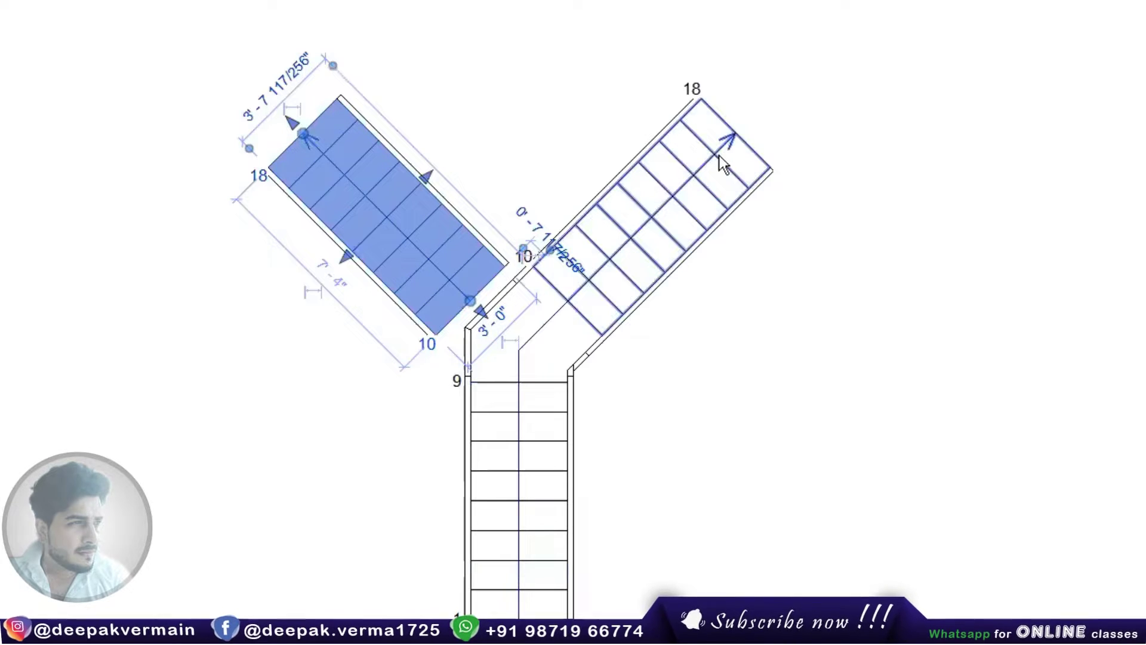
click(233, 353)
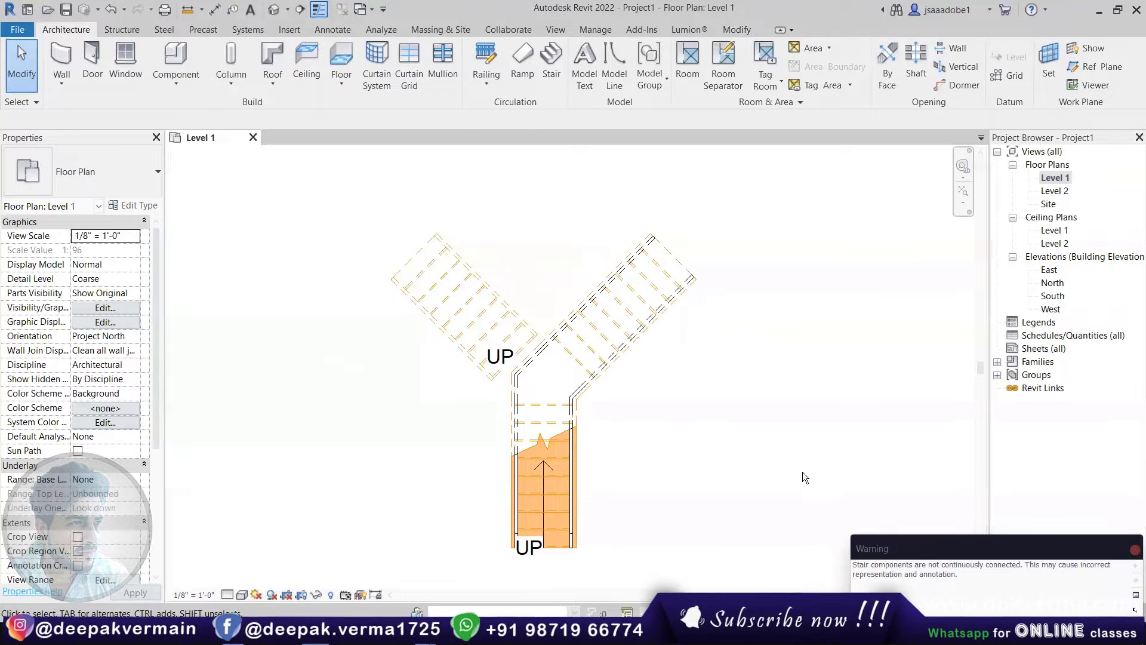
Reopen the Y stair in edit mode and preview it in the Default 3D View
double_click(527, 366)
scroll(564, 394, up, 2)
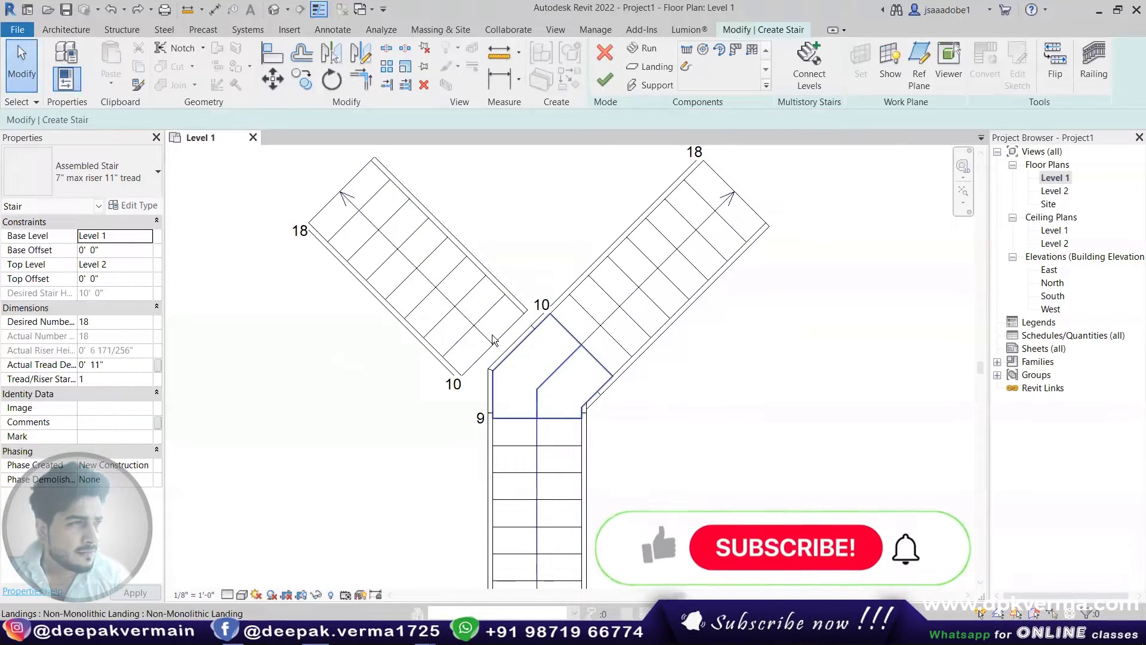
click(276, 10)
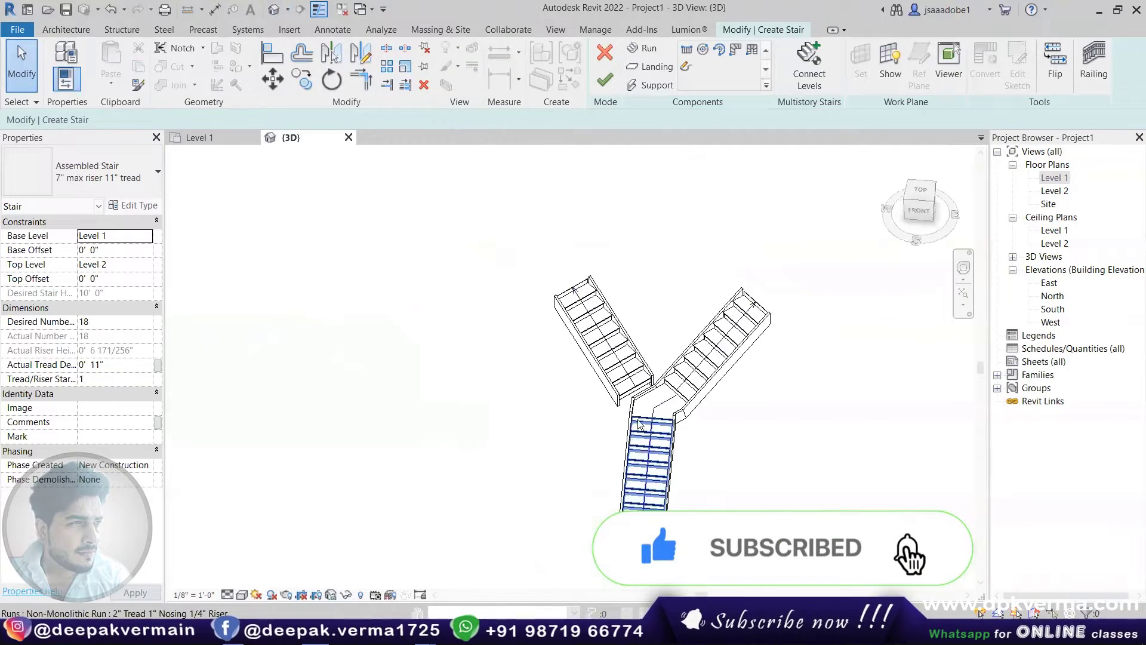
scroll(638, 422, up, 3)
scroll(601, 399, up, 2)
scroll(601, 399, down, 1)
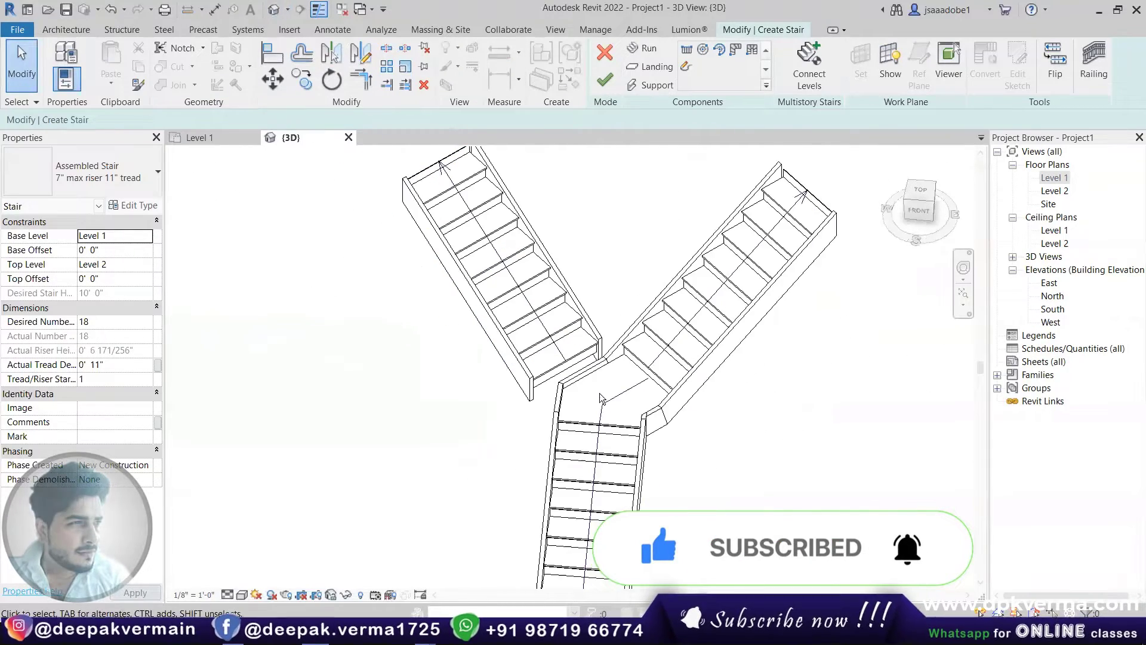
Return to the Level 1 floor plan
double_click(1054, 177)
scroll(561, 371, up, 1)
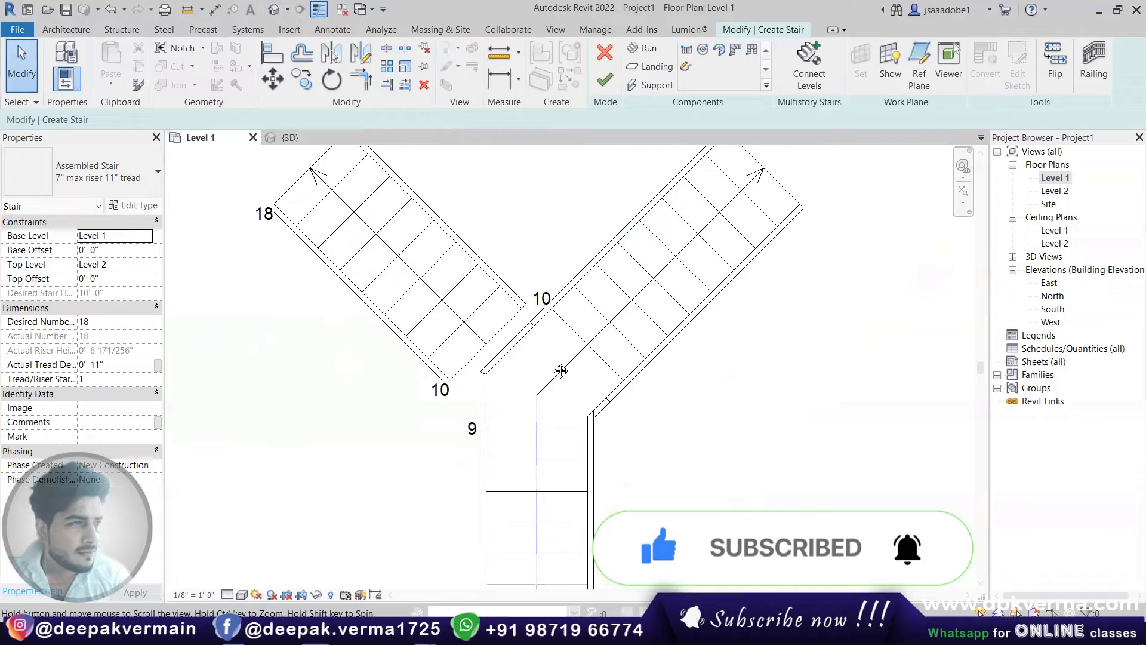
scroll(560, 371, down, 2)
Convert the landing between the runs to a sketch-based landing and edit its boundary sketch
click(556, 393)
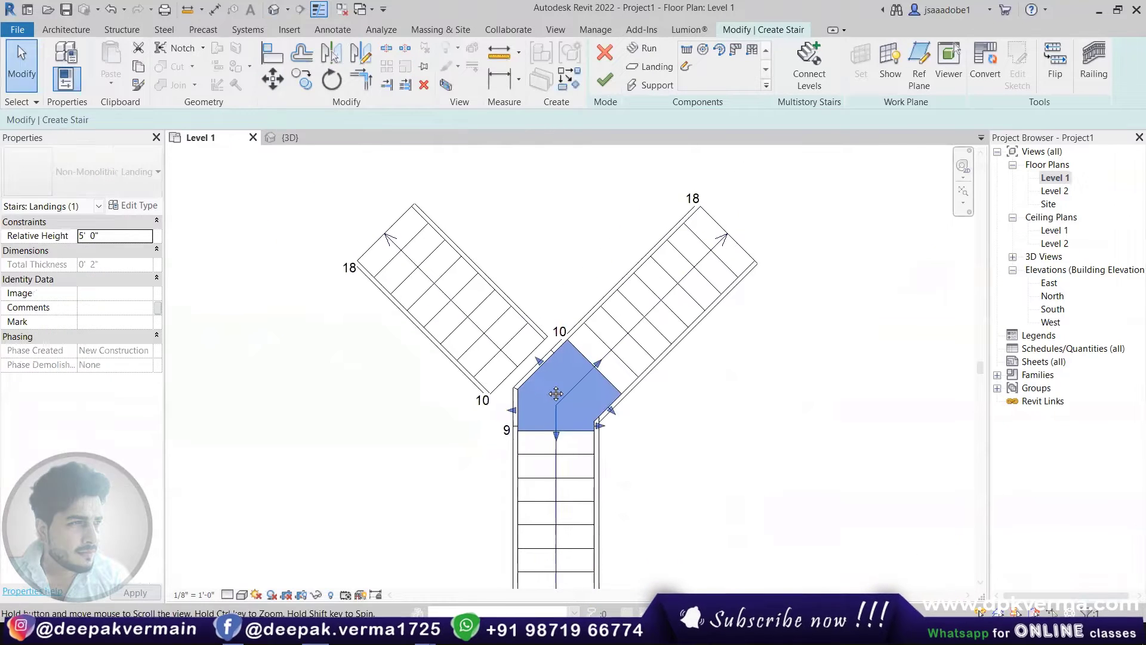
scroll(546, 383, up, 1)
scroll(567, 348, up, 1)
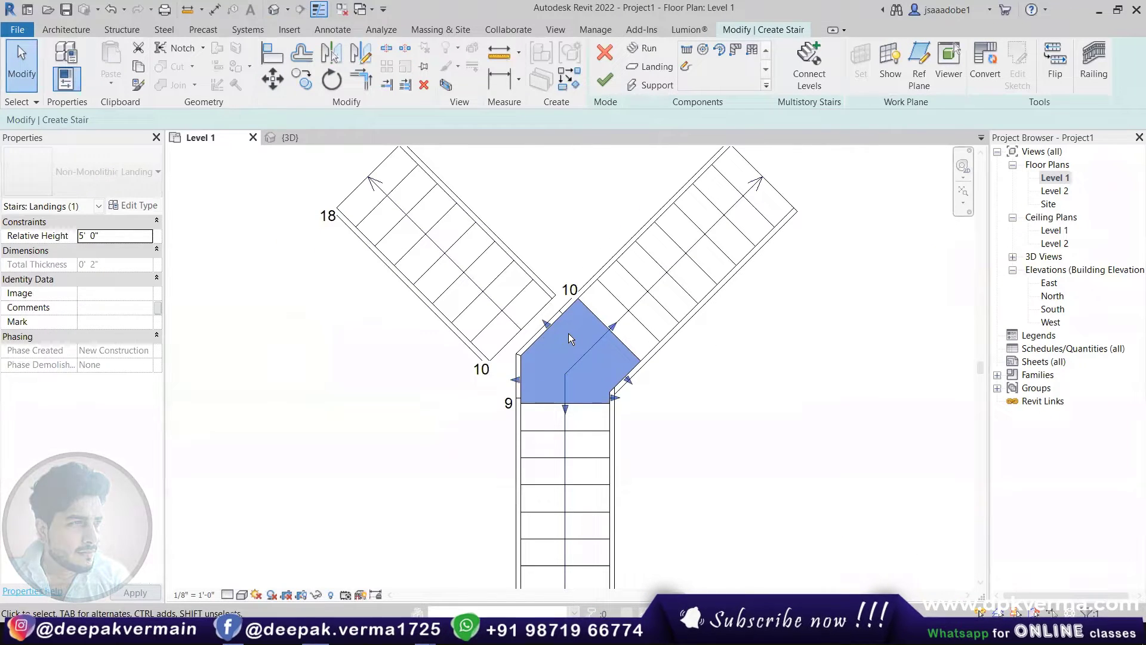
middle_drag(568, 333, 563, 309)
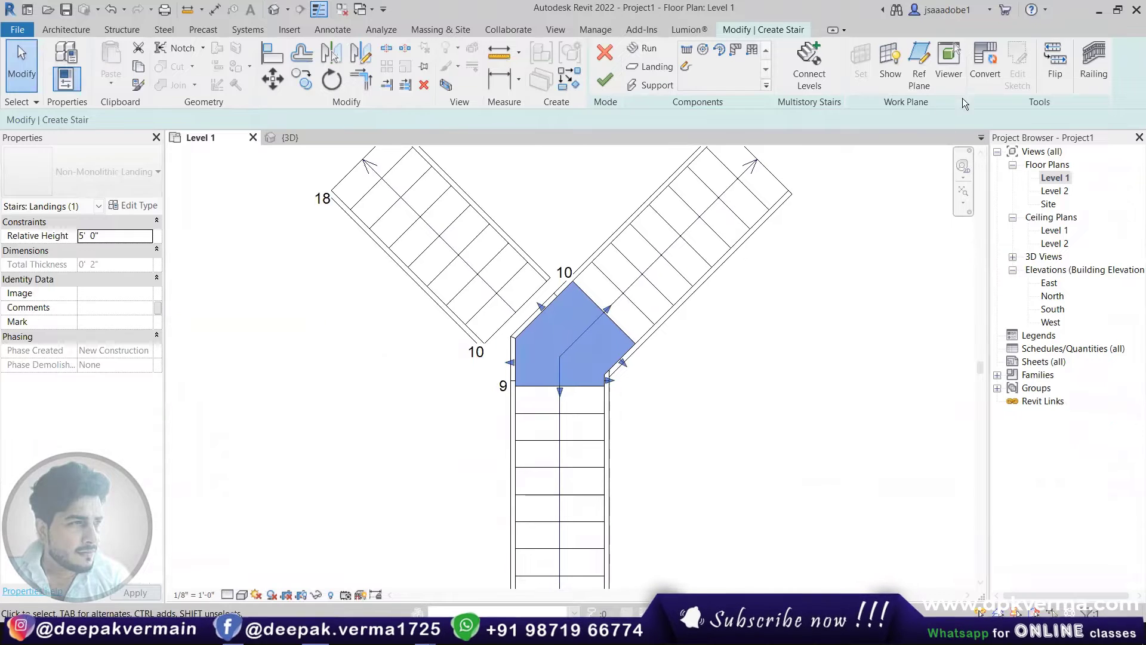
click(978, 72)
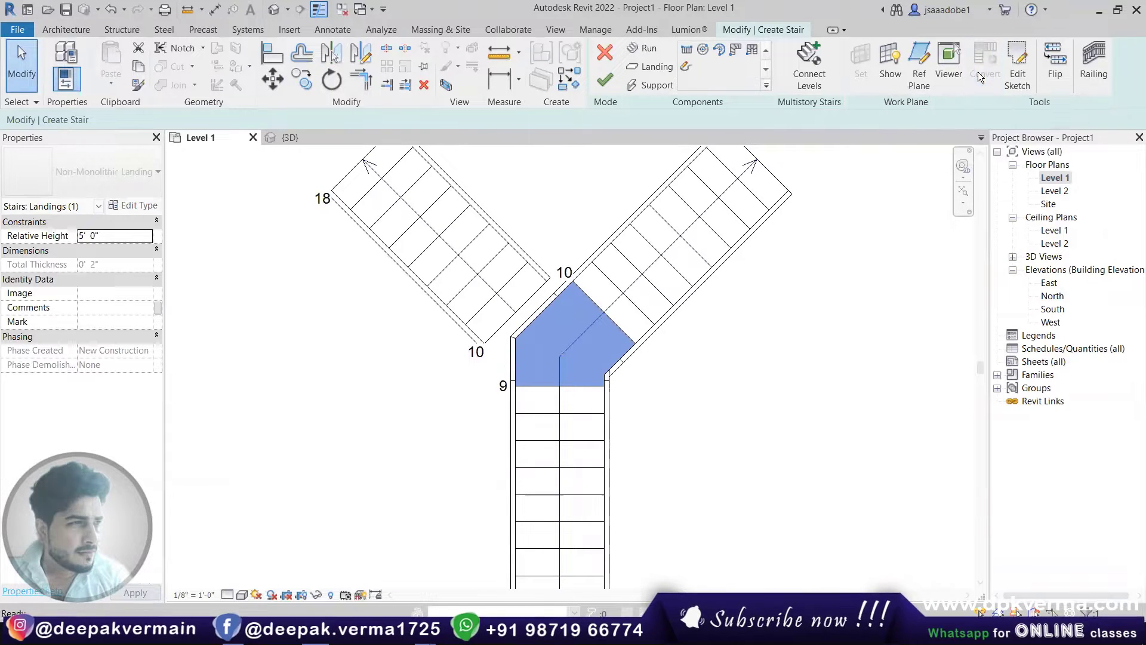
click(1017, 63)
scroll(548, 337, up, 1)
scroll(542, 330, up, 1)
Delete the landing's diagonal boundary edge and pick a left run edge as new boundary
scroll(542, 354, up, 2)
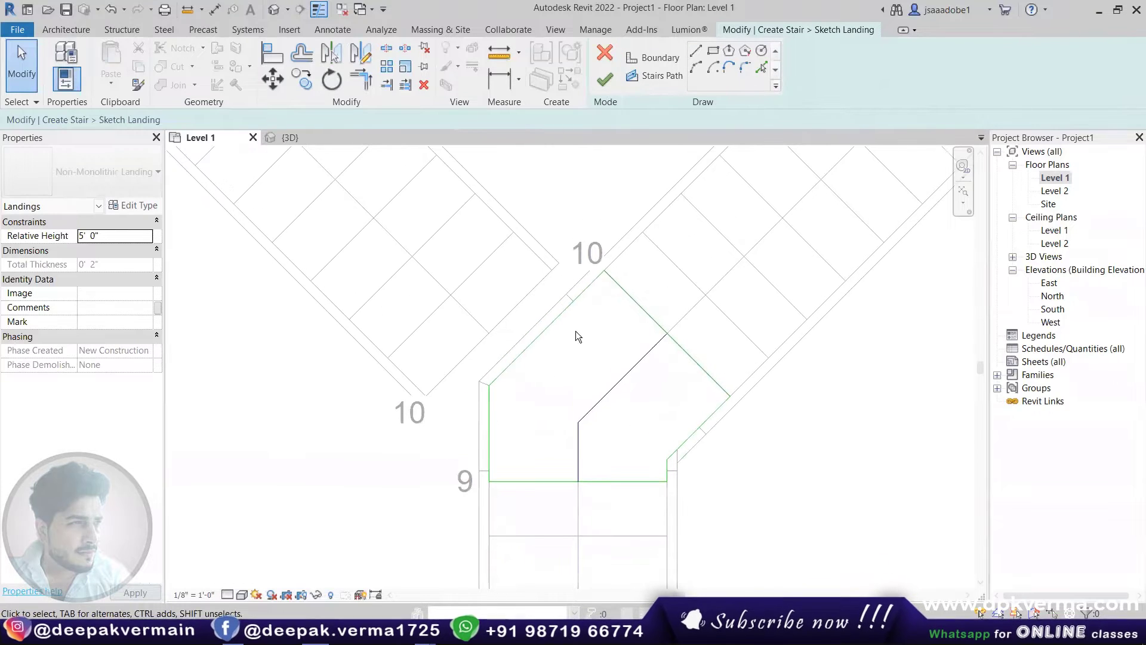
click(584, 299)
key(Delete)
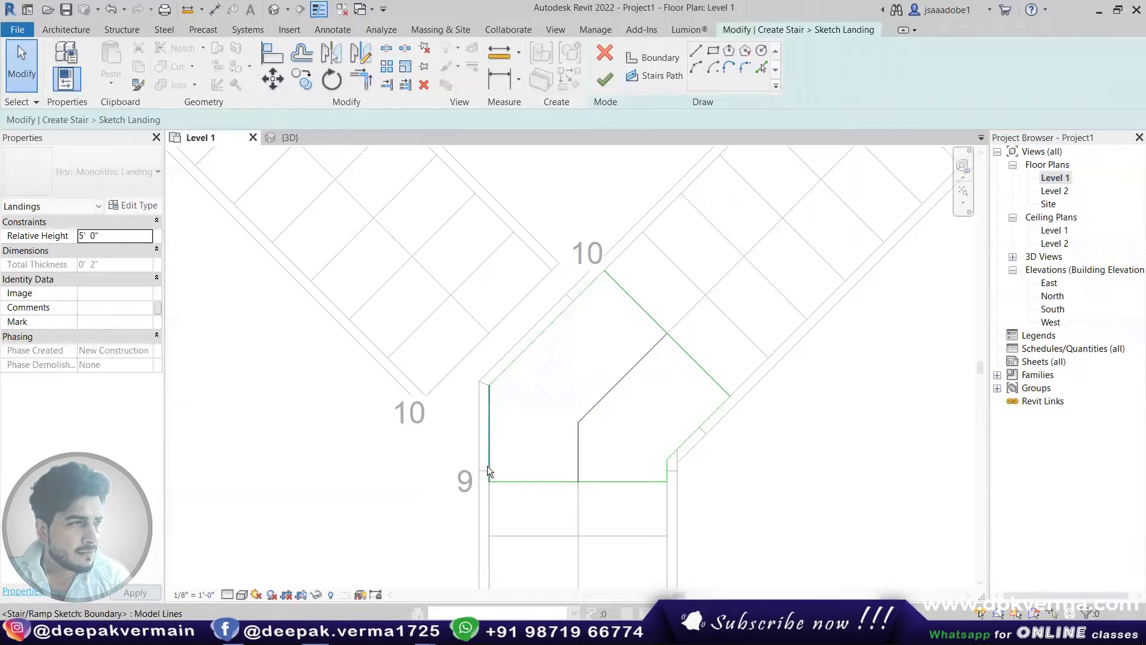
middle_drag(486, 426, 484, 425)
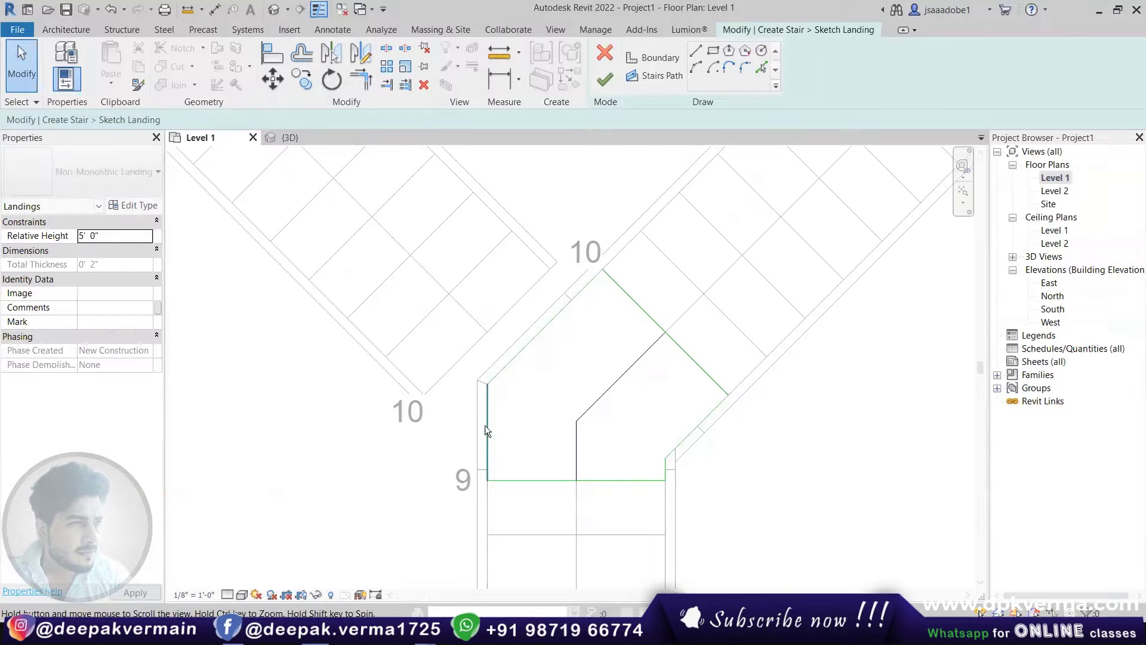
click(655, 57)
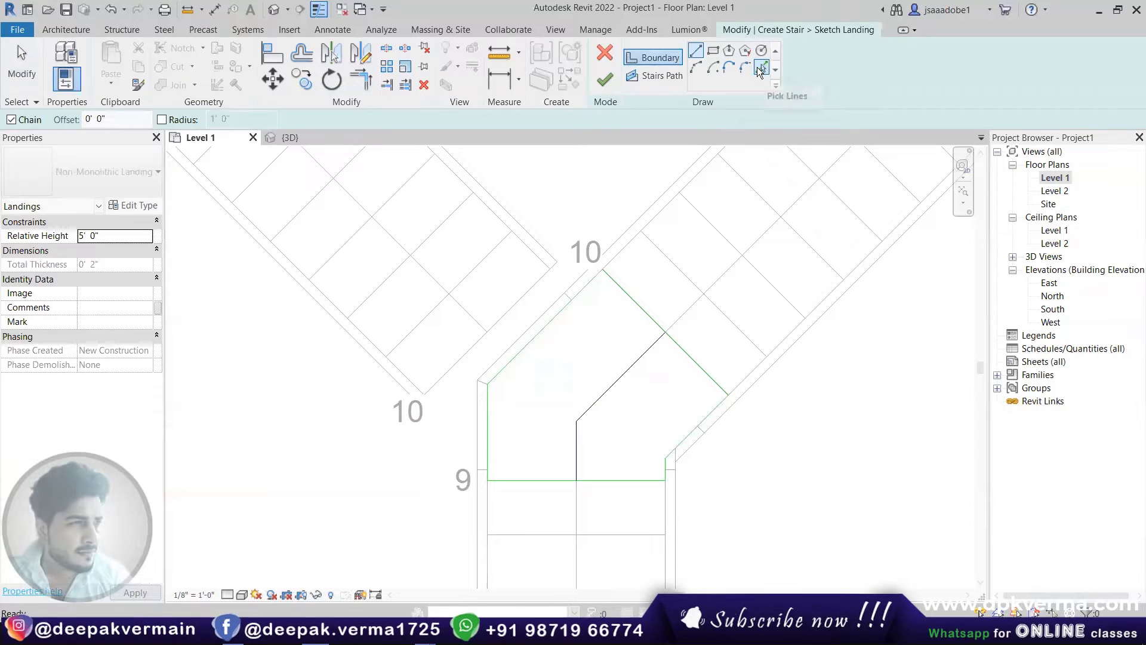
click(760, 70)
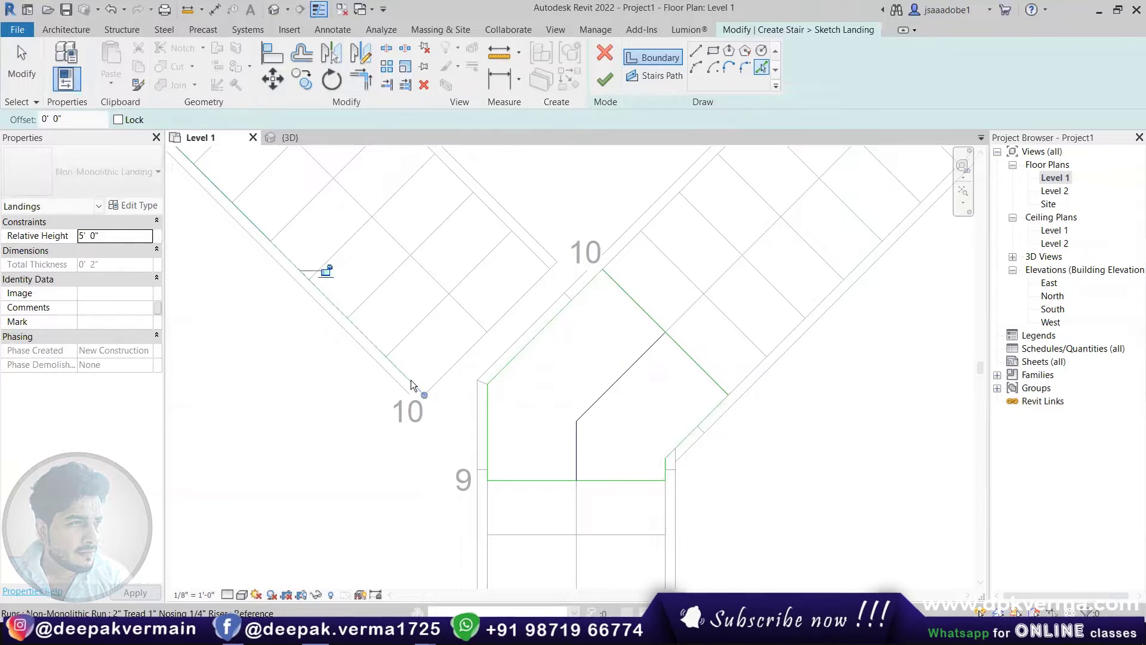
click(529, 249)
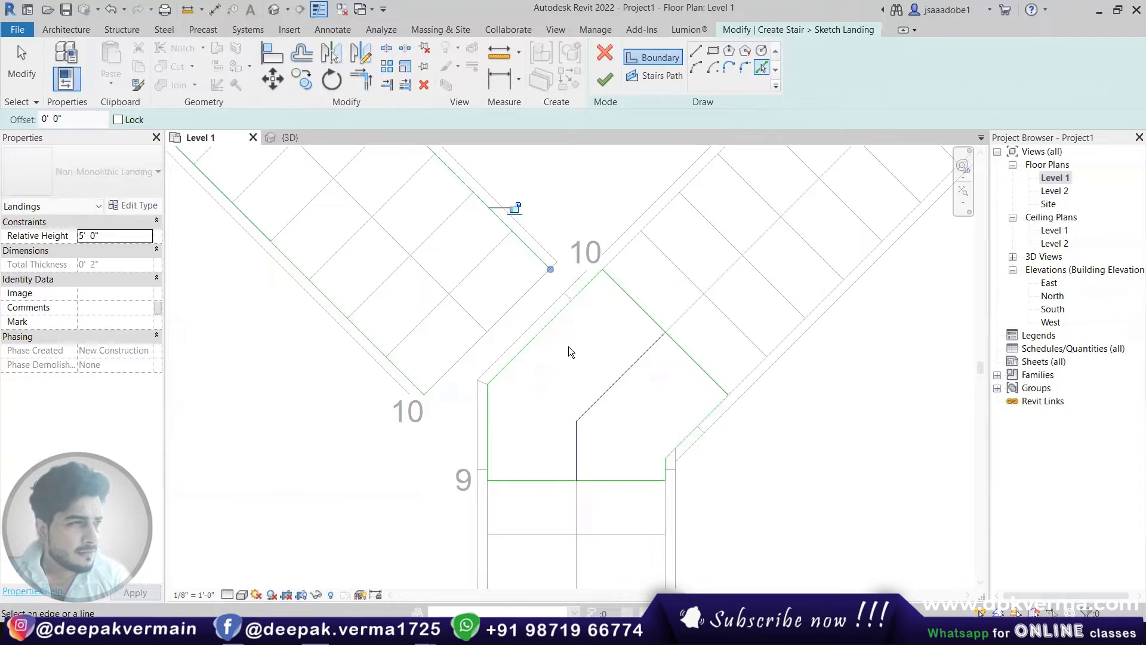
Extend the upper-left diagonal boundary to the vertical edge and add the left run's inner edge
click(357, 82)
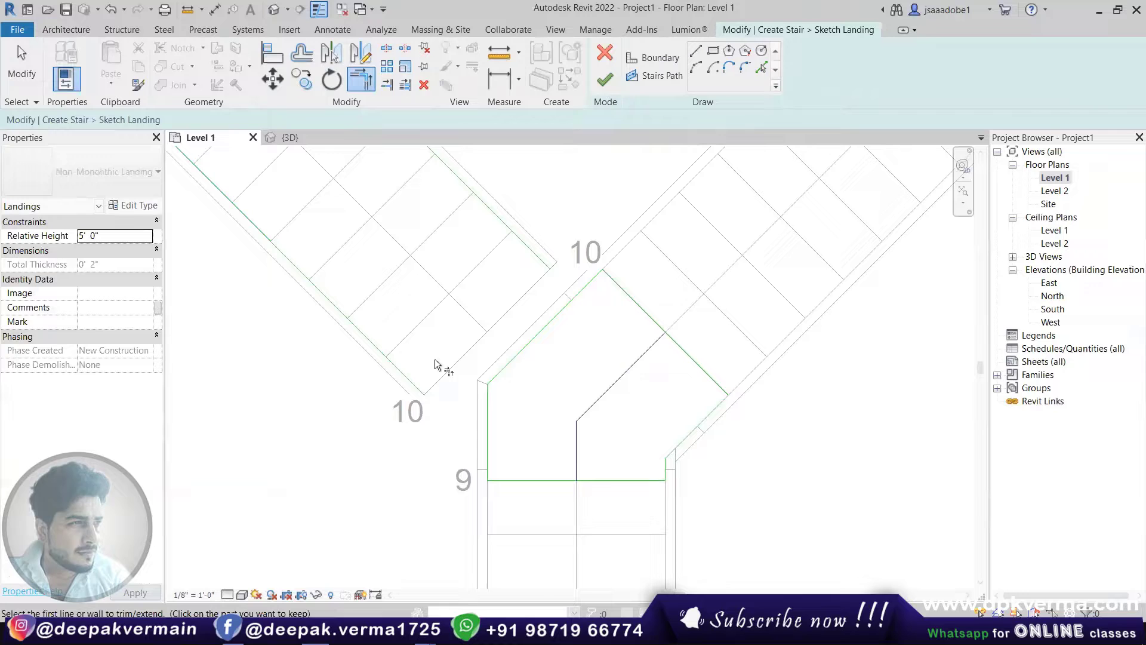
click(411, 381)
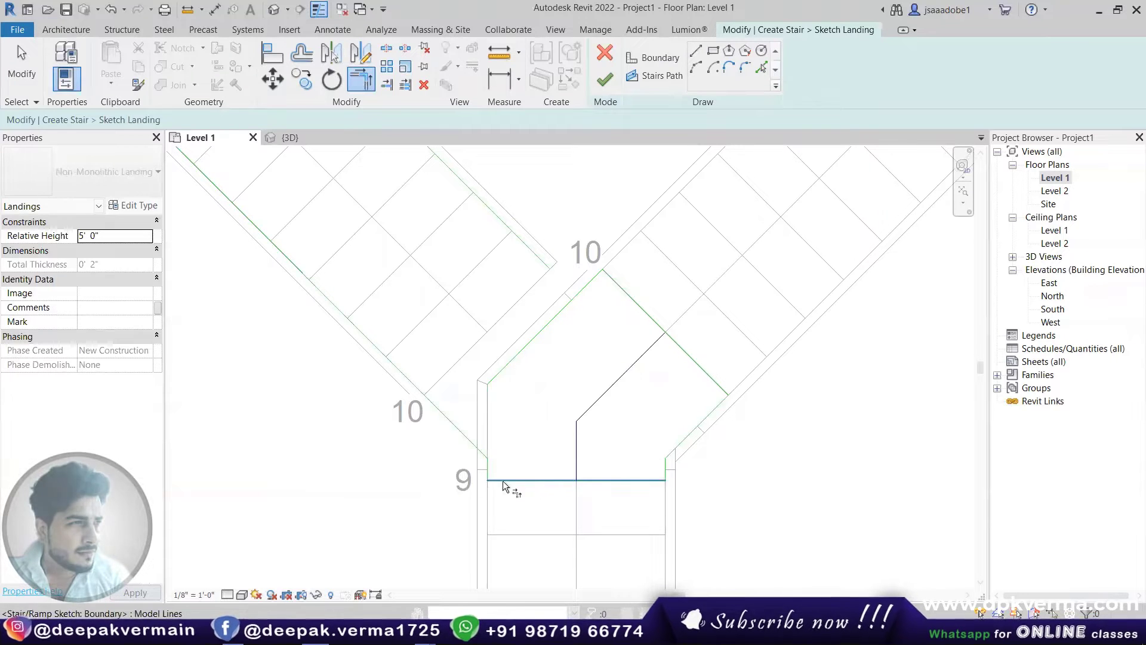
click(488, 469)
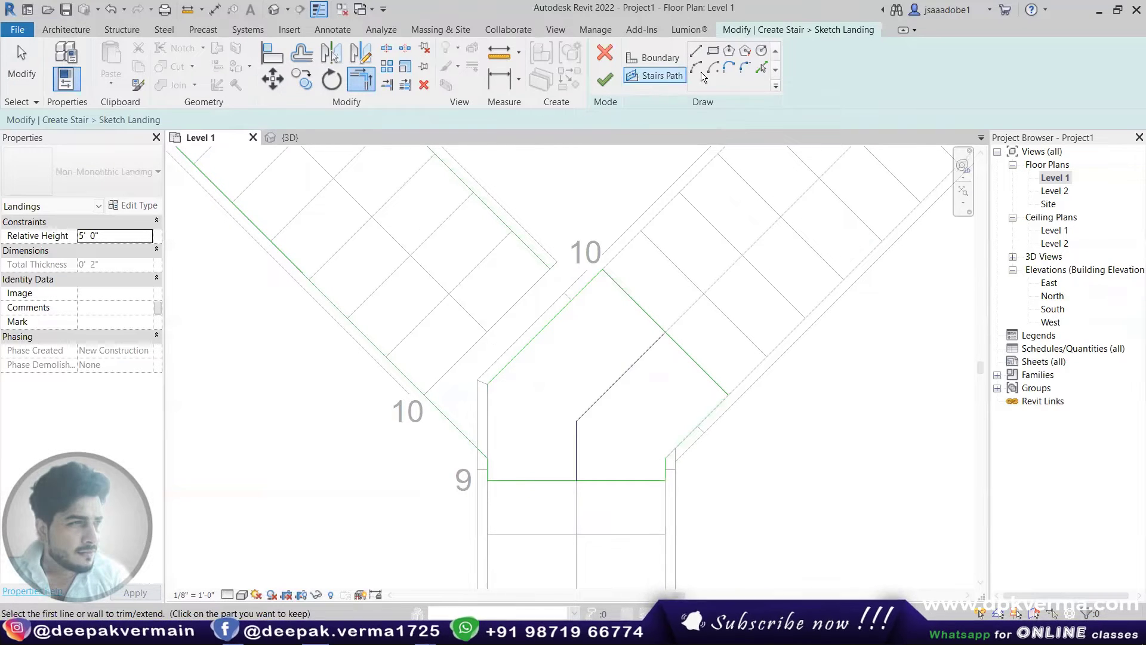
click(767, 69)
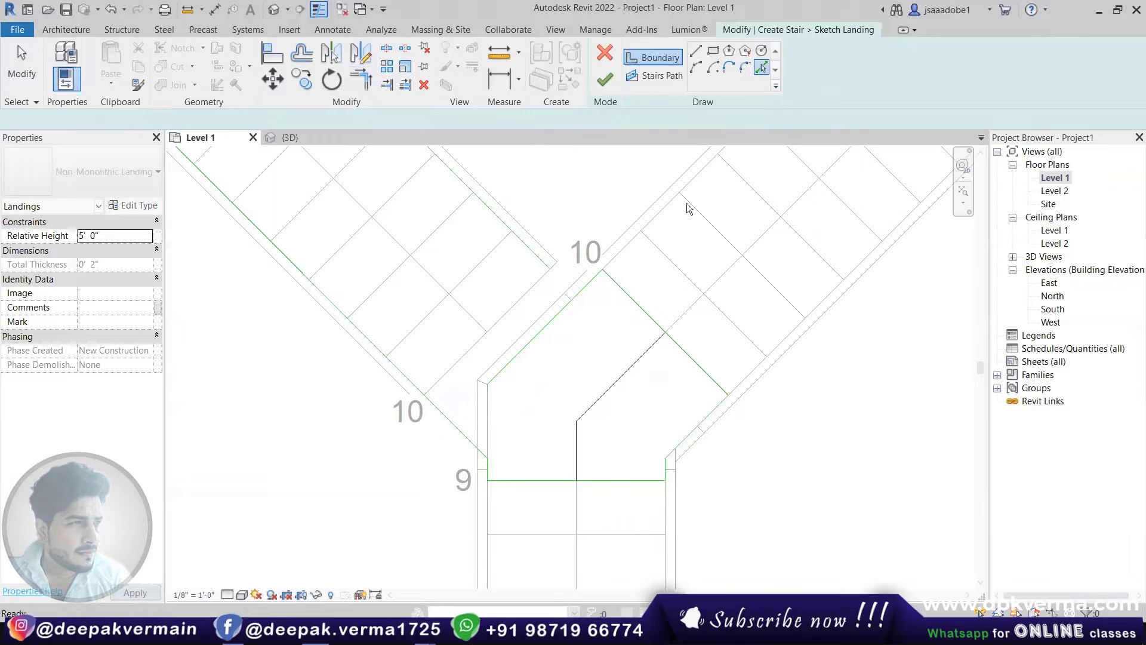
click(504, 318)
Trim the remaining diagonal boundary lines to corners so the landing outline closes
key(t)
key(r)
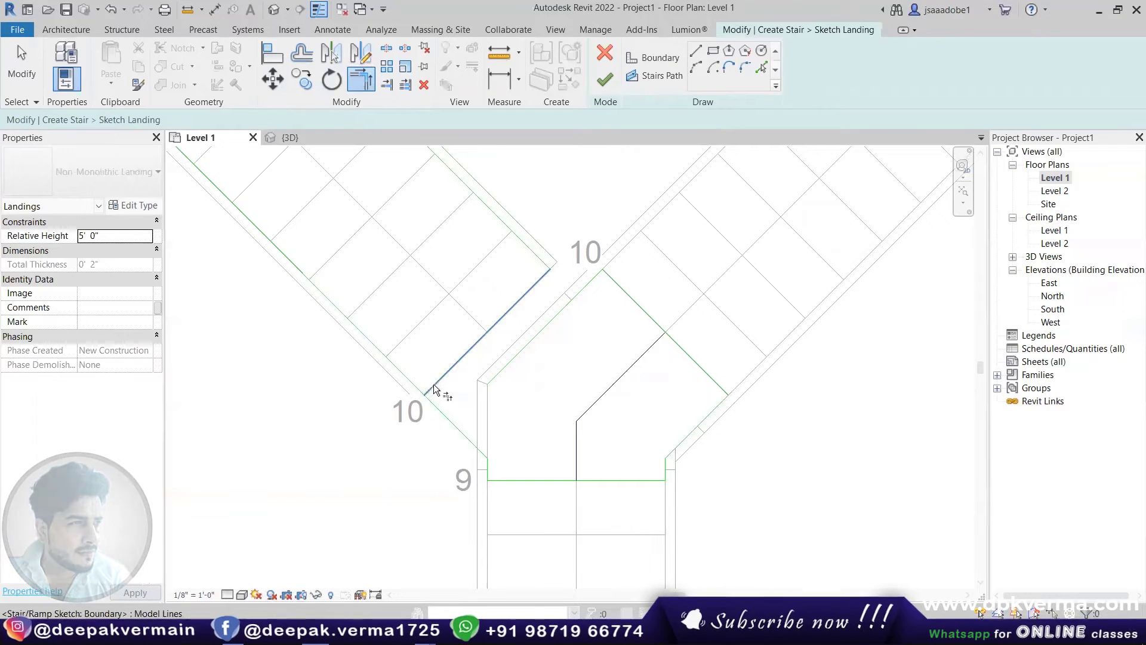
click(434, 406)
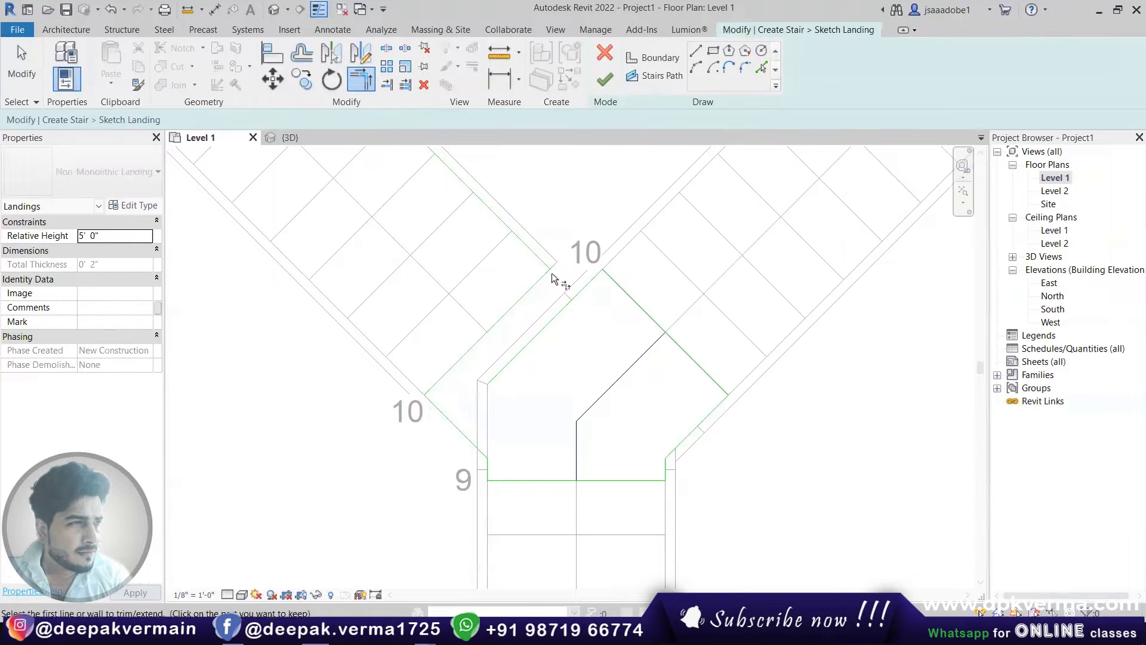
click(542, 257)
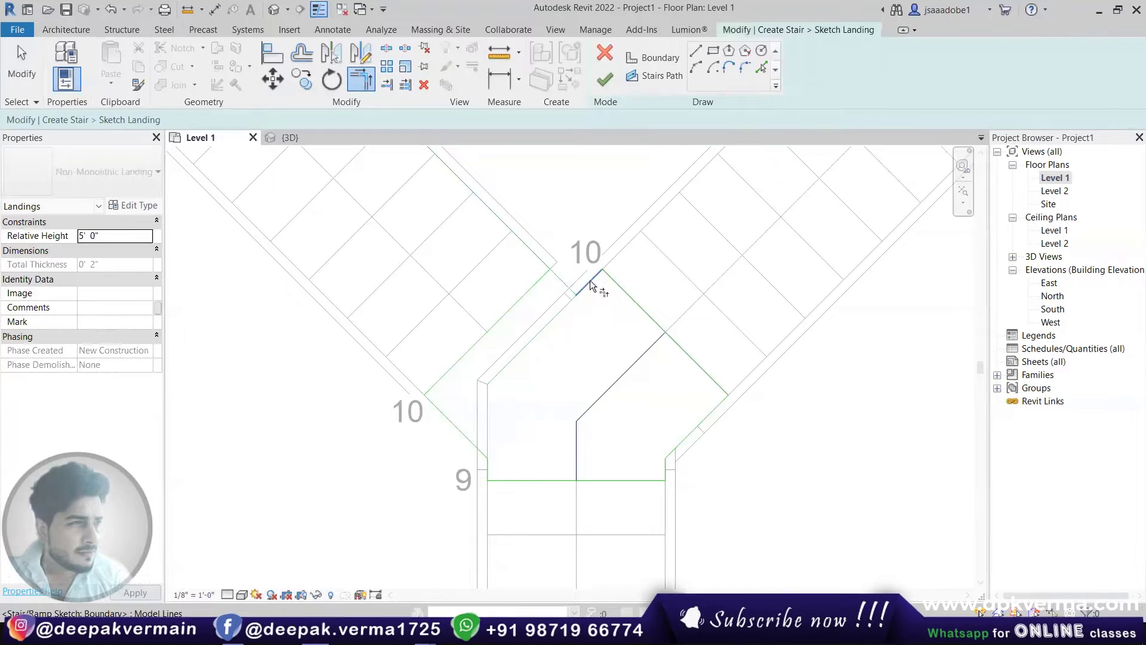
click(528, 249)
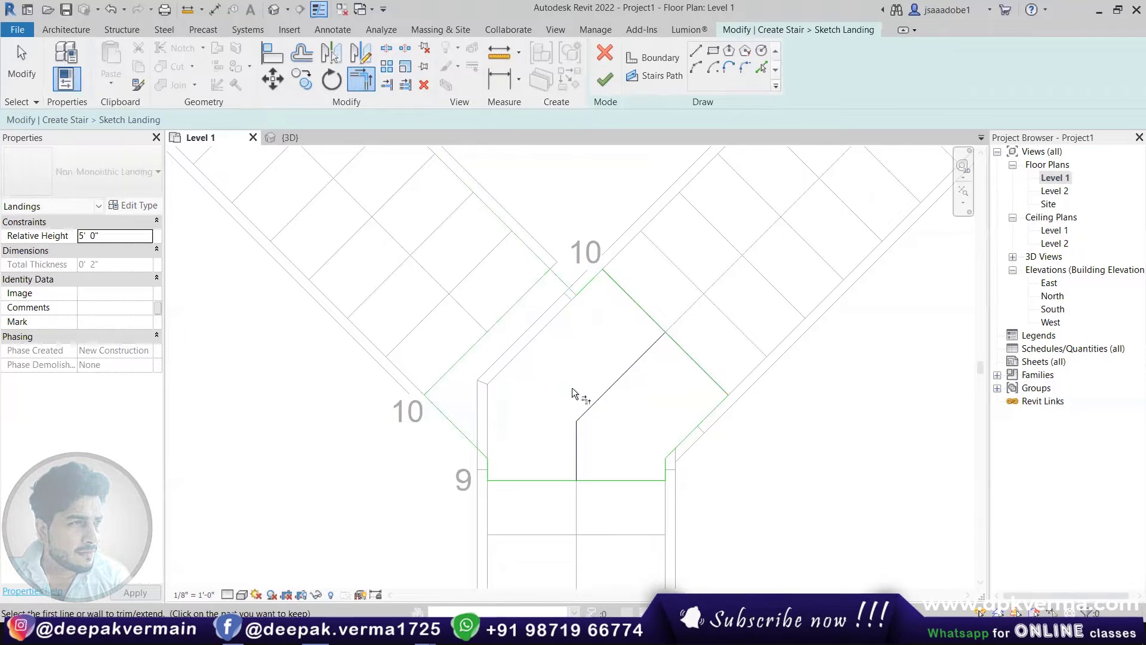
scroll(568, 385, down, 1)
scroll(567, 385, up, 2)
middle_drag(567, 385, 531, 362)
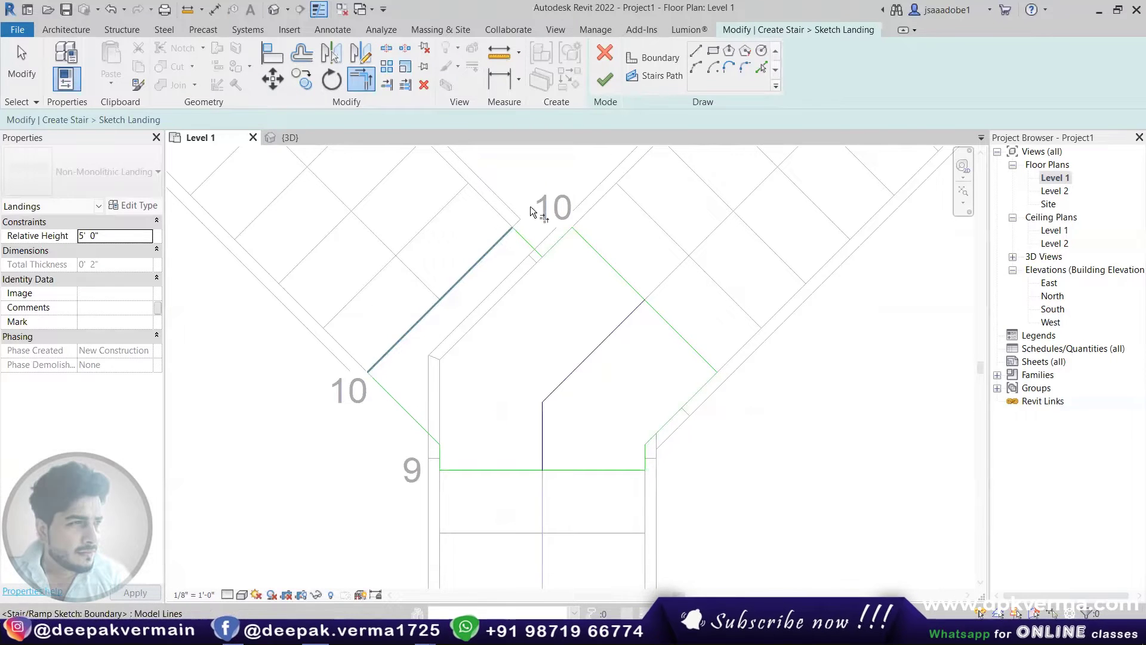
Finish the landing sketch
click(597, 86)
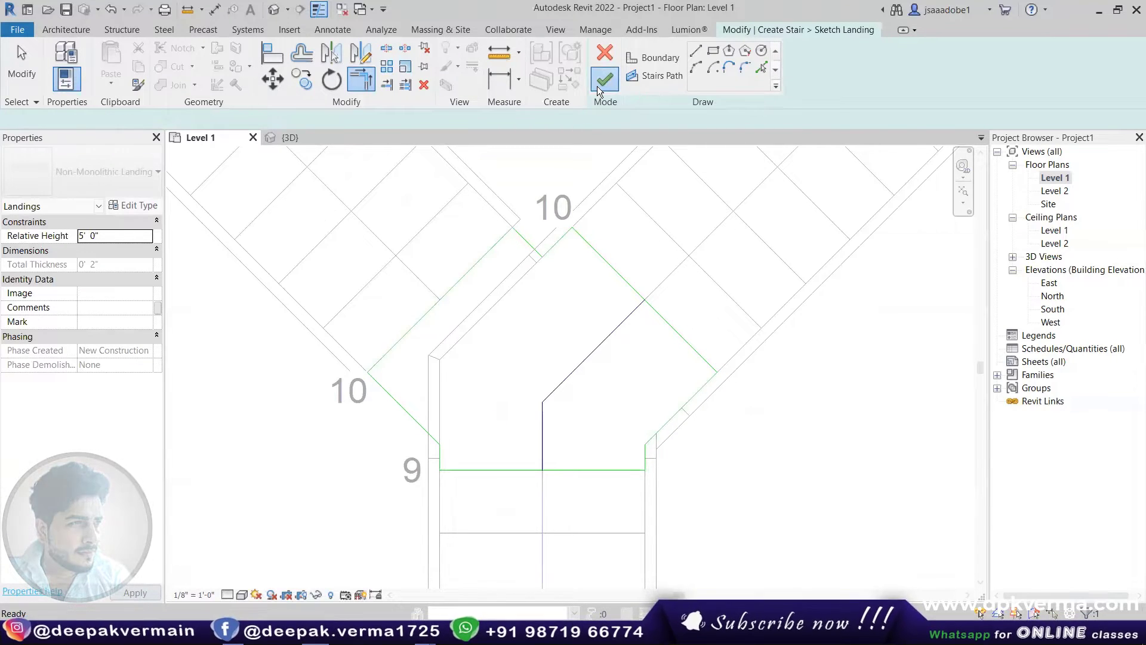
scroll(536, 295, down, 3)
scroll(510, 321, down, 3)
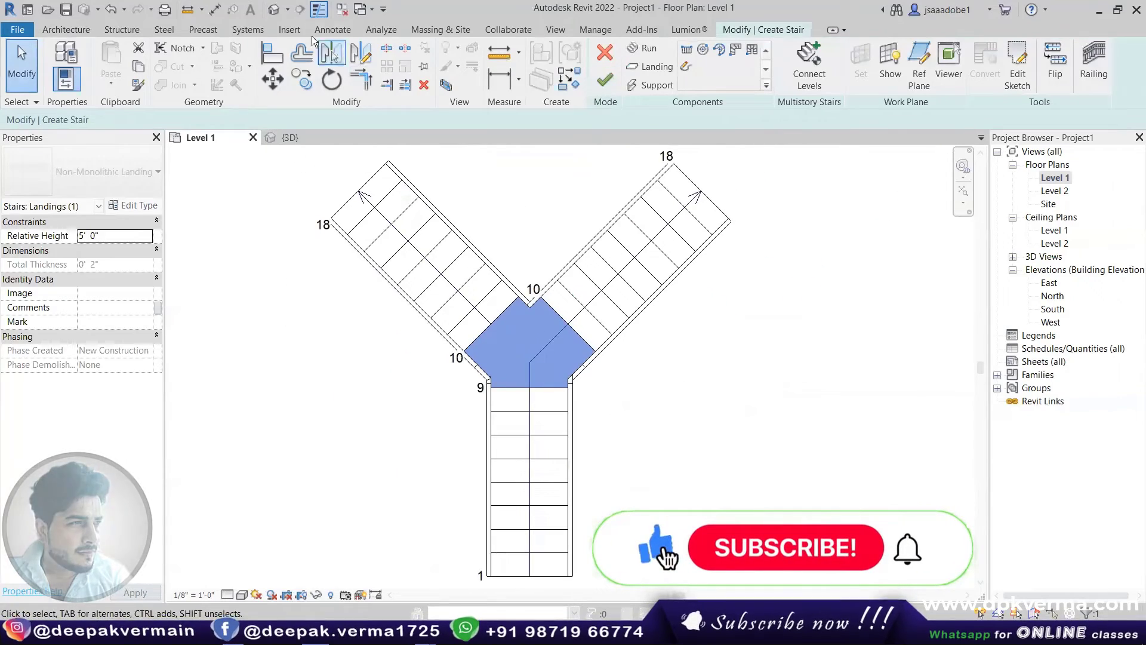
Preview the new landing joining the three runs in the 3D view
click(290, 138)
scroll(639, 407, up, 1)
scroll(639, 408, up, 3)
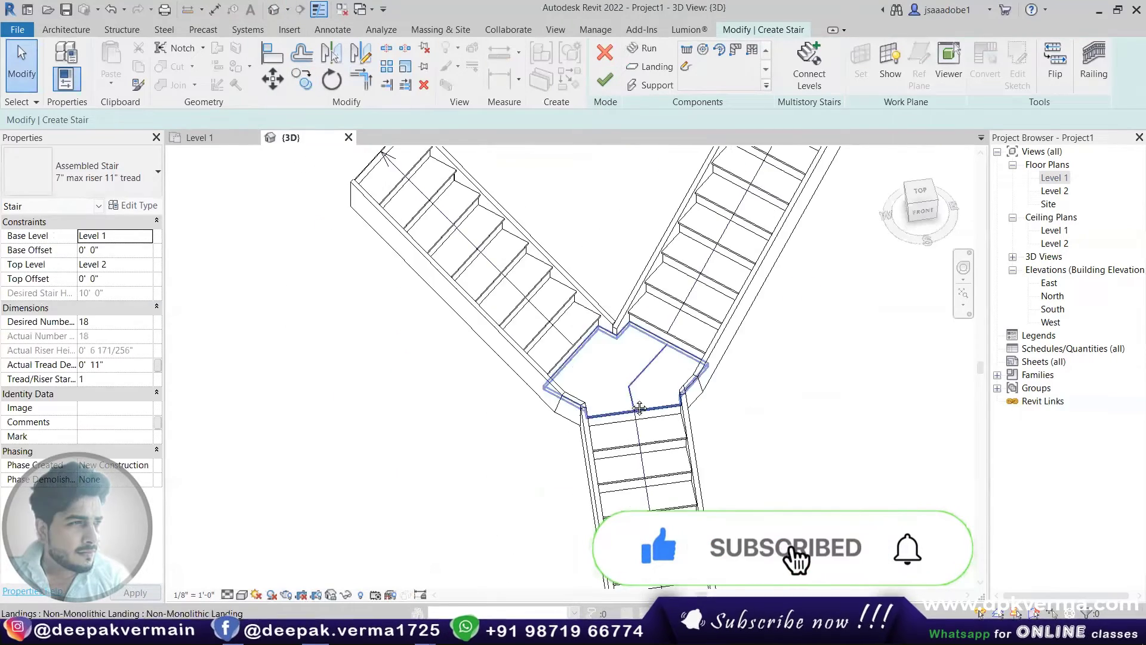
scroll(639, 408, down, 2)
scroll(639, 408, down, 2)
scroll(559, 406, down, 2)
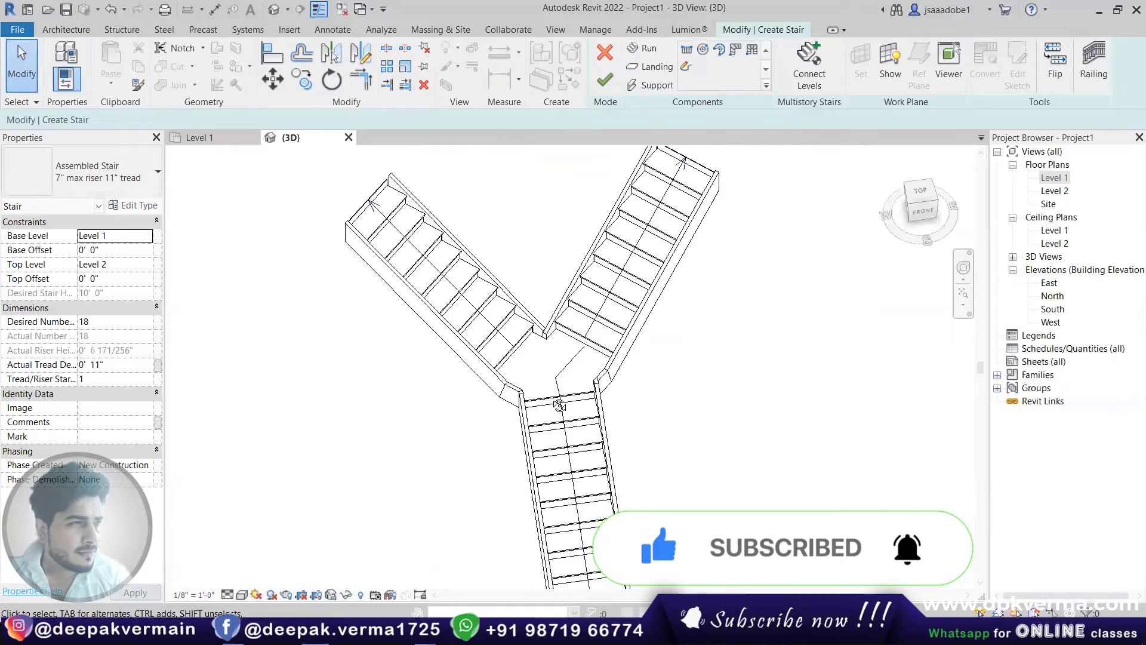
shift+middle_drag(559, 406, 462, 412)
scroll(462, 411, up, 2)
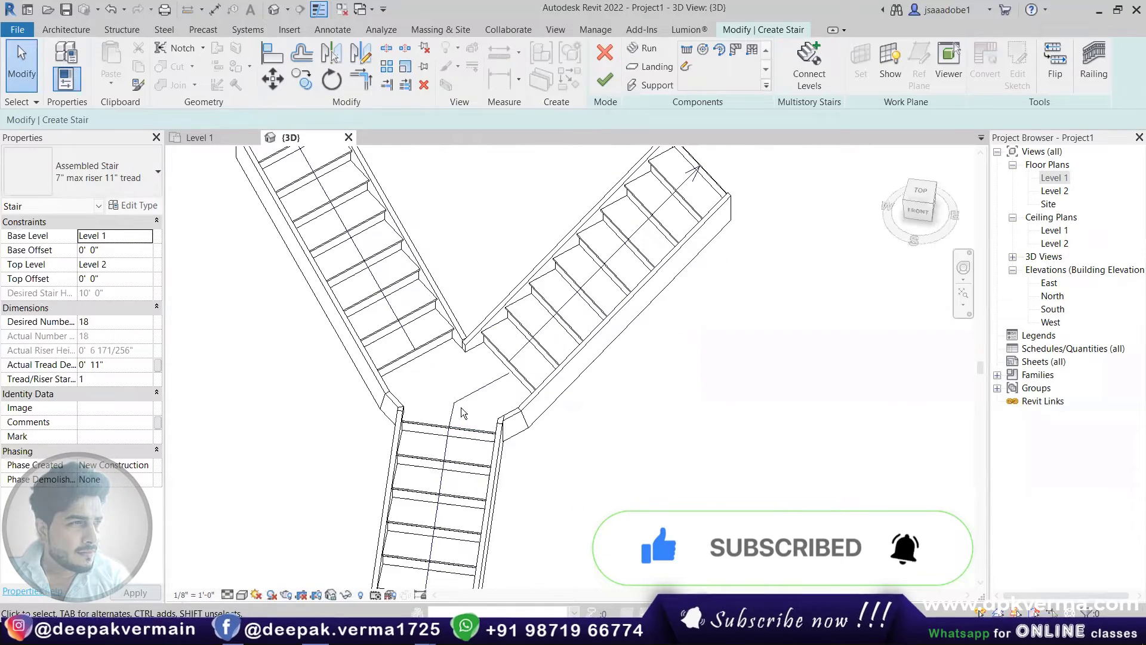
Finish editing the stair and orbit to view the landing junction
click(600, 86)
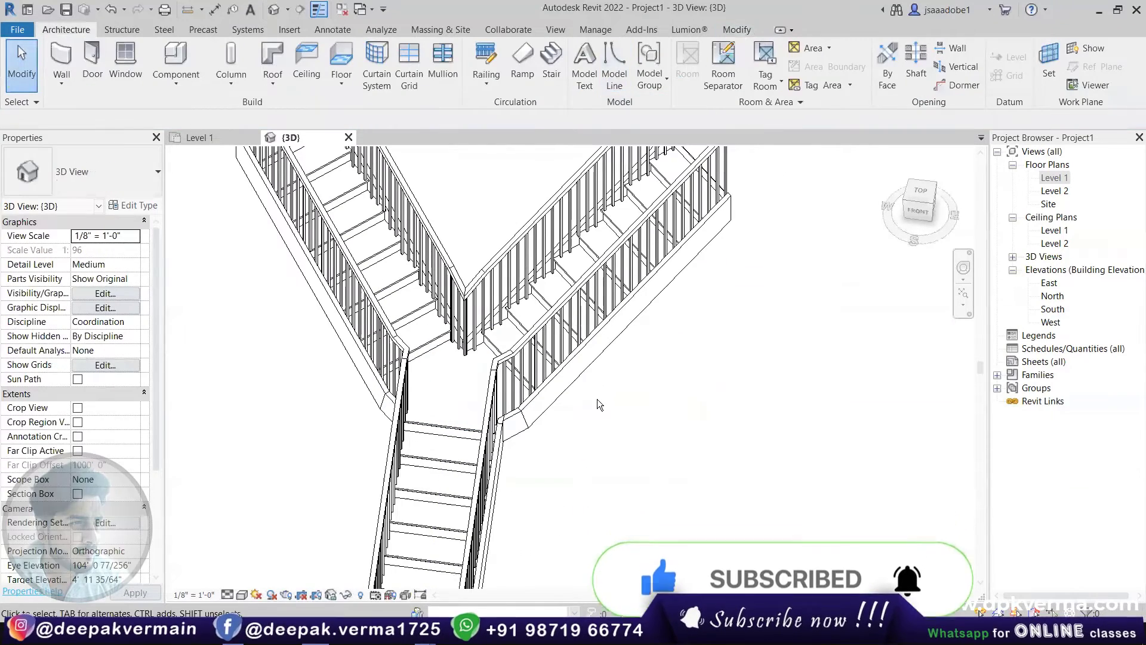
scroll(571, 418, down, 3)
shift+middle_drag(571, 418, 539, 395)
scroll(539, 396, down, 1)
scroll(539, 395, up, 1)
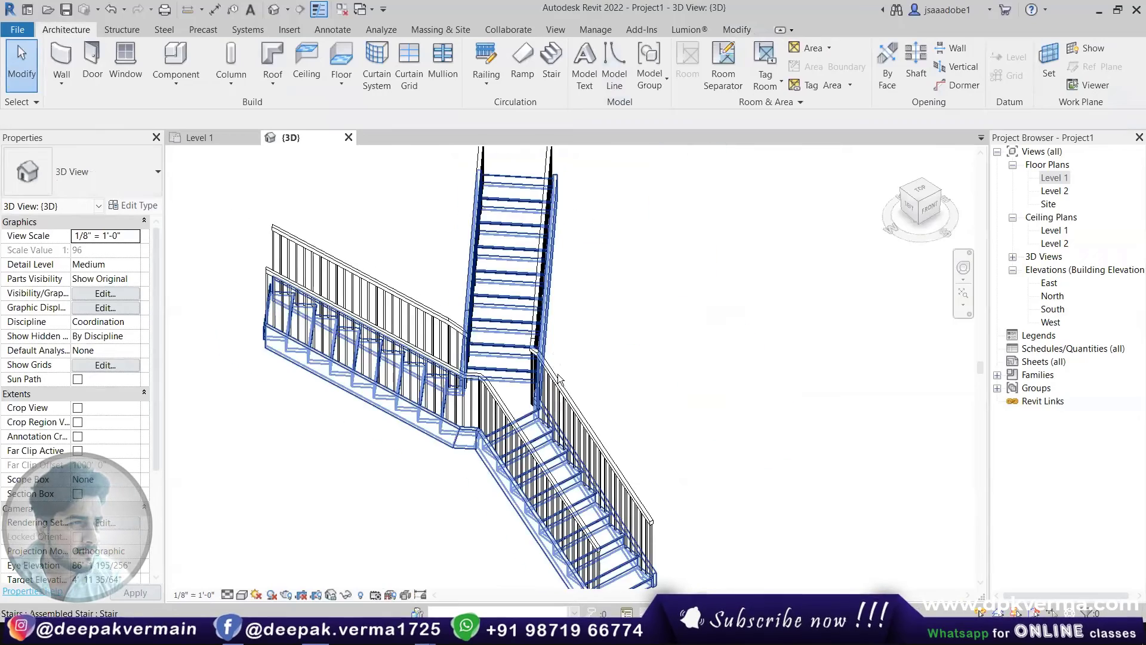
scroll(539, 395, up, 1)
scroll(539, 396, down, 2)
scroll(539, 395, down, 2)
Set the 3D view's visual style to Shaded
click(243, 595)
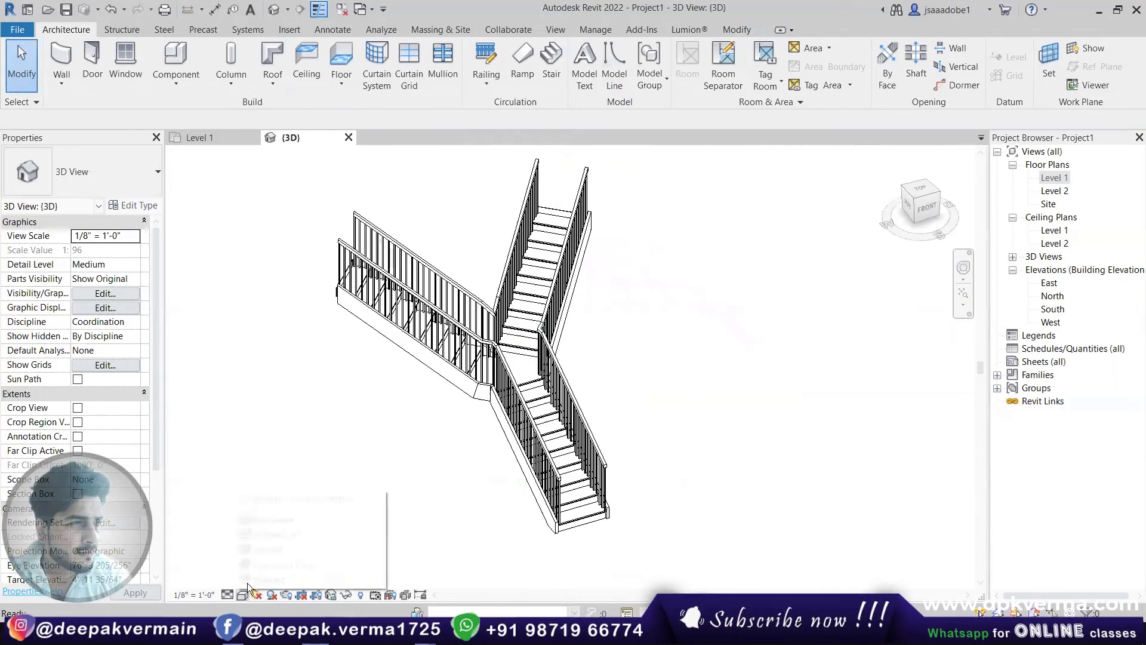
click(267, 549)
scroll(418, 358, up, 2)
scroll(442, 311, up, 2)
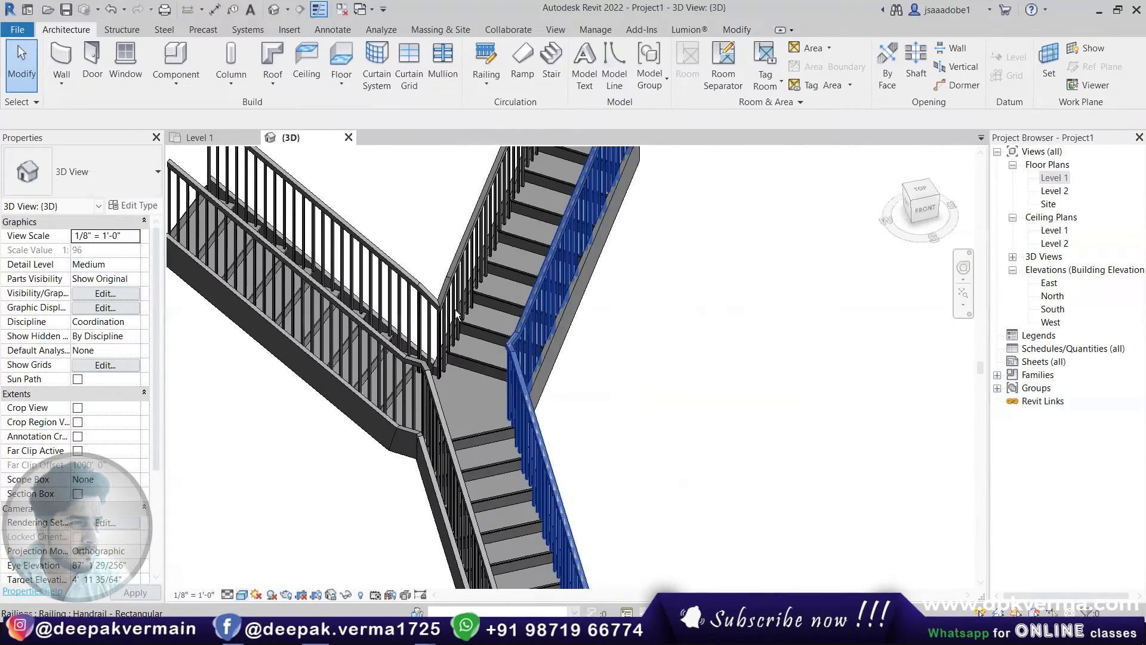
Delete the stair's railings, leaving the stair itself selected
click(442, 311)
scroll(448, 317, down, 3)
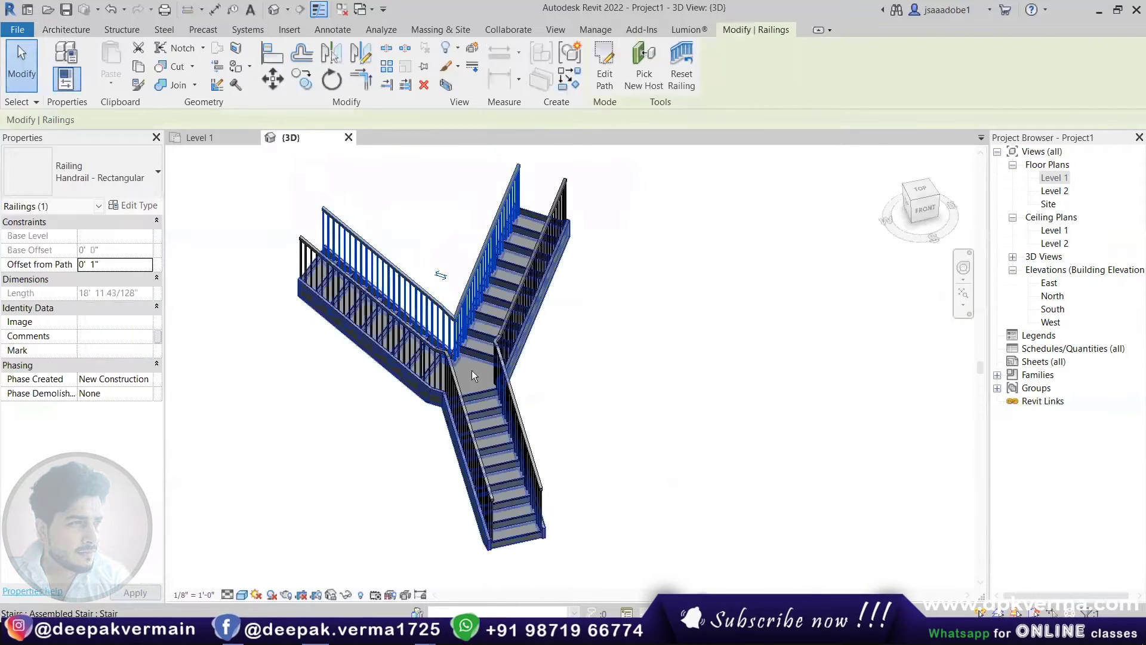
scroll(453, 319, up, 3)
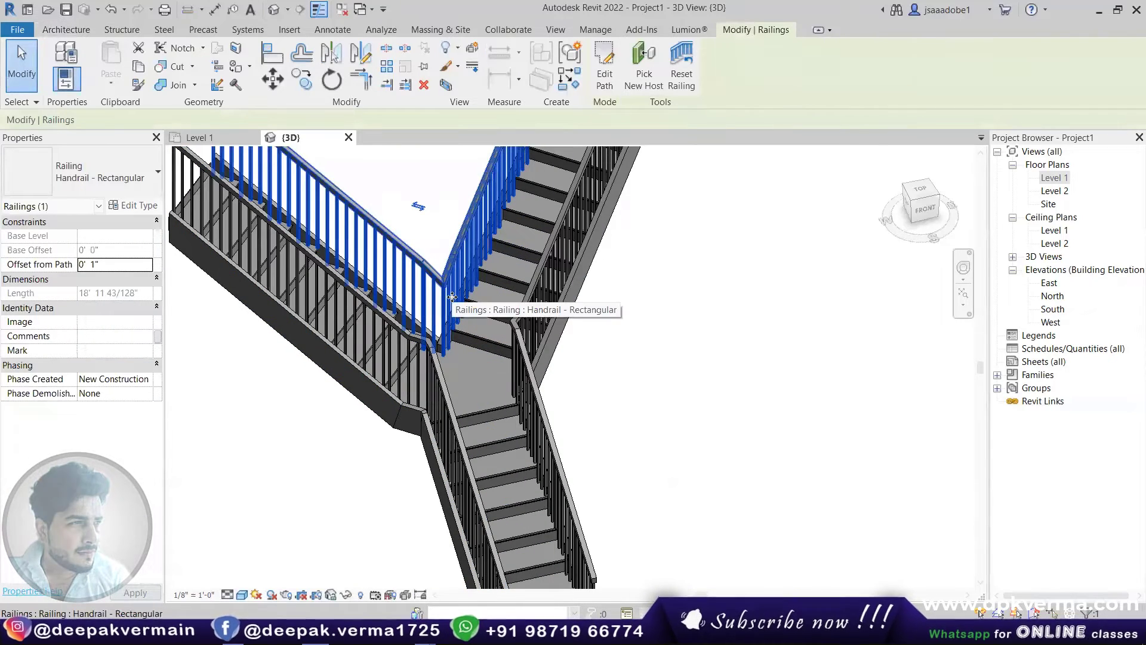
scroll(452, 297, down, 3)
key(Escape)
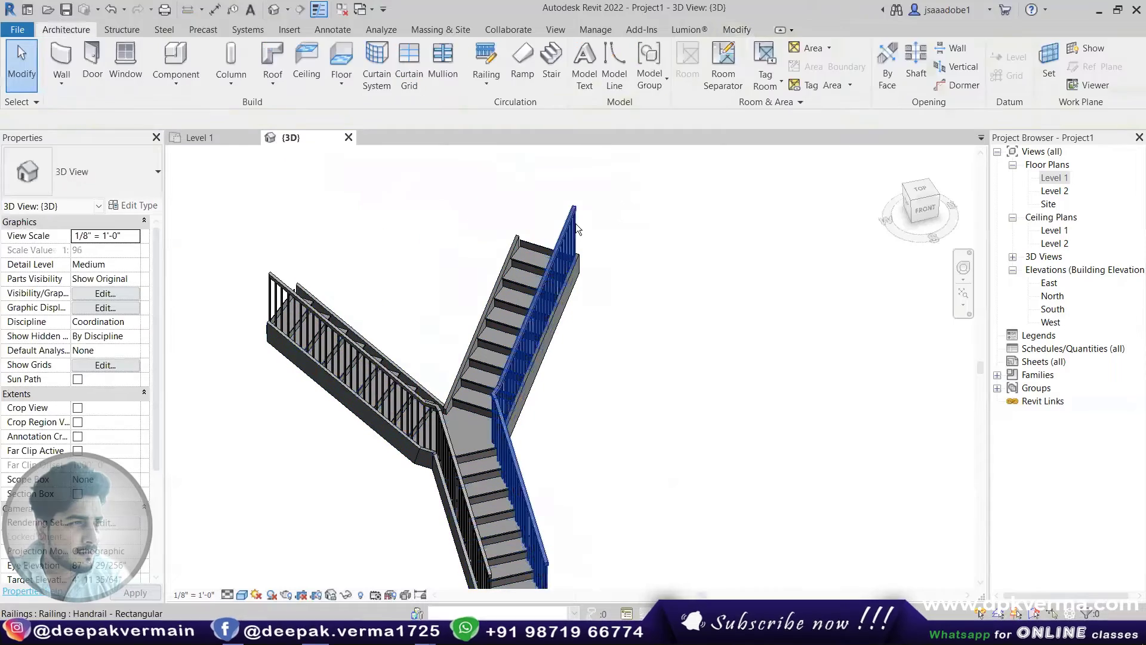
click(299, 276)
key(Delete)
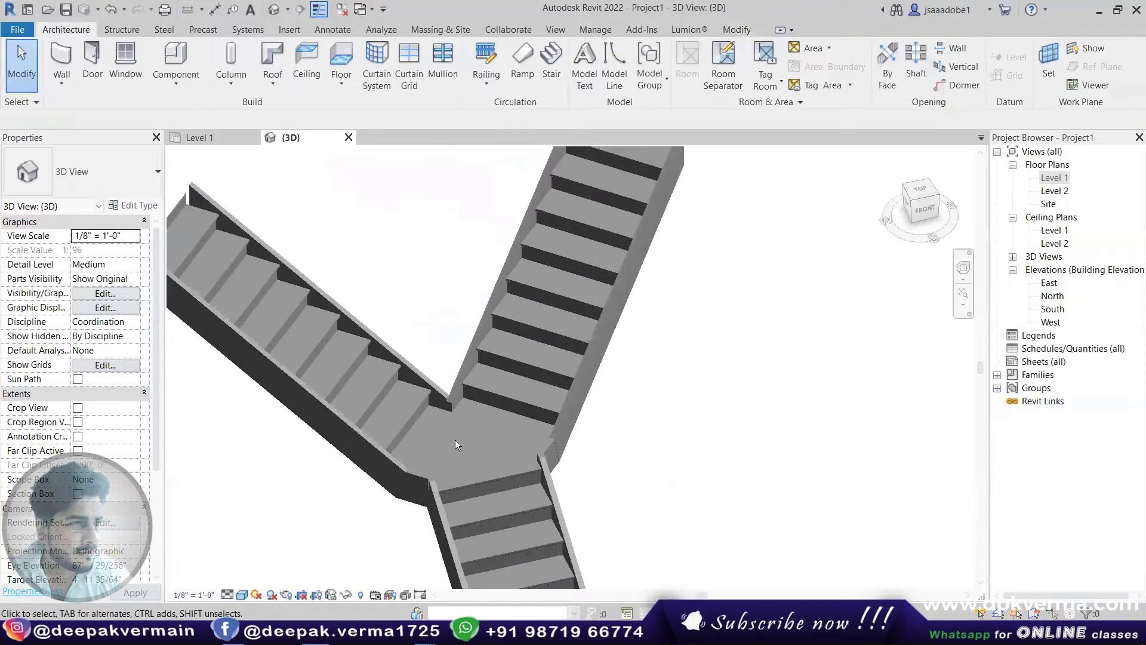
scroll(483, 412, up, 2)
click(484, 412)
Review the stair type's right support options and cancel without changes
scroll(490, 395, up, 1)
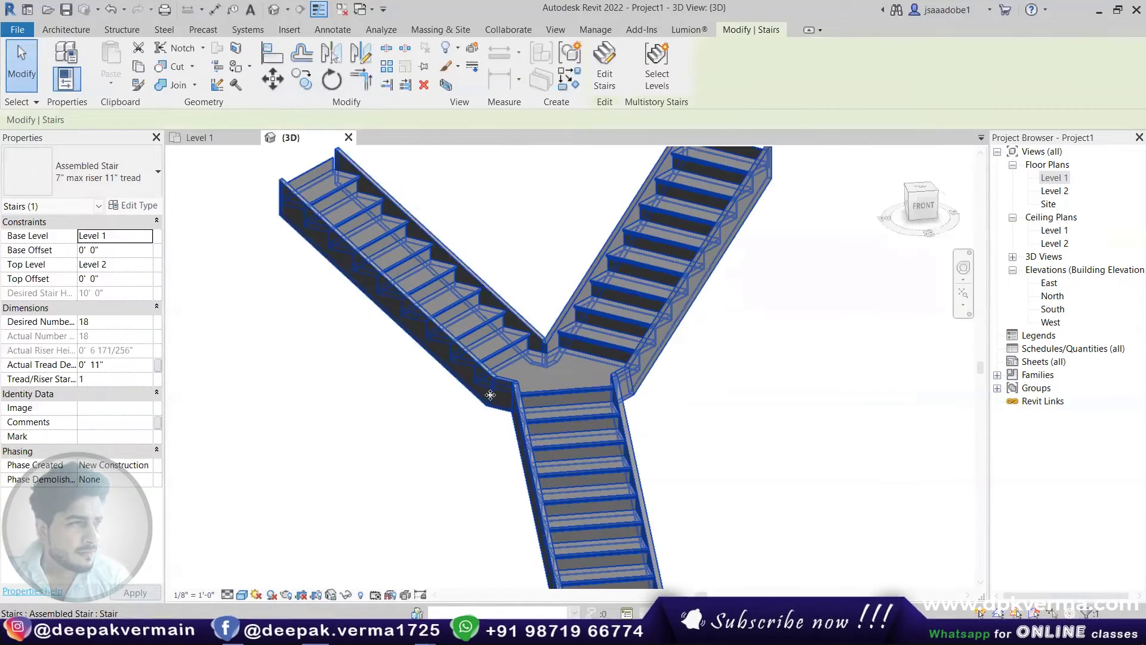
click(137, 205)
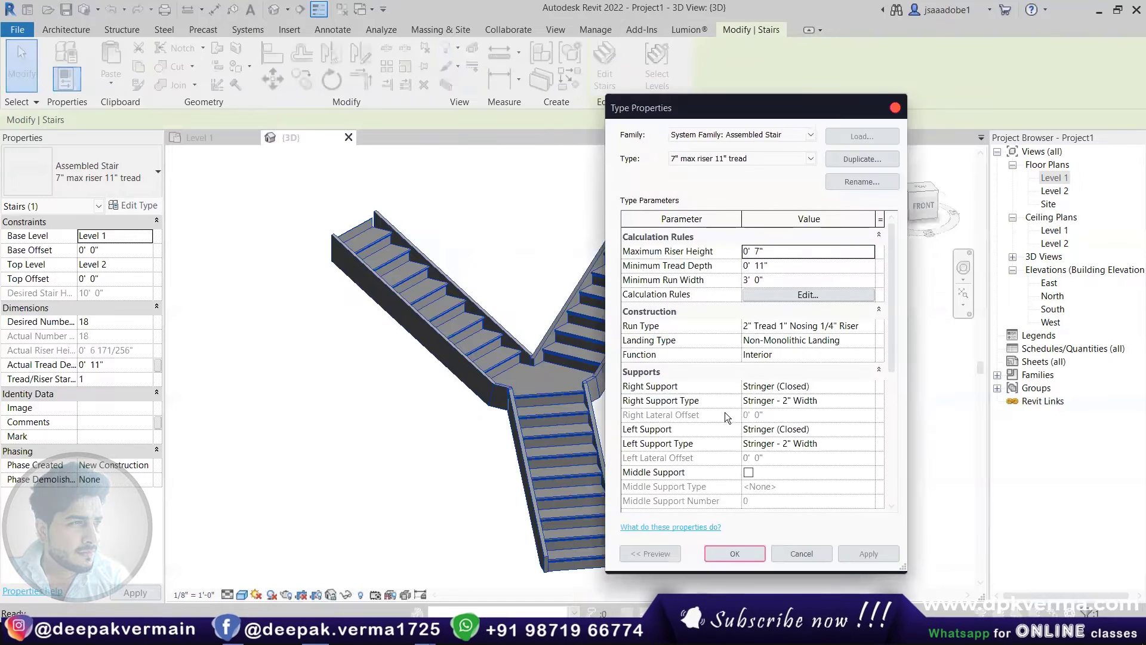
click(867, 388)
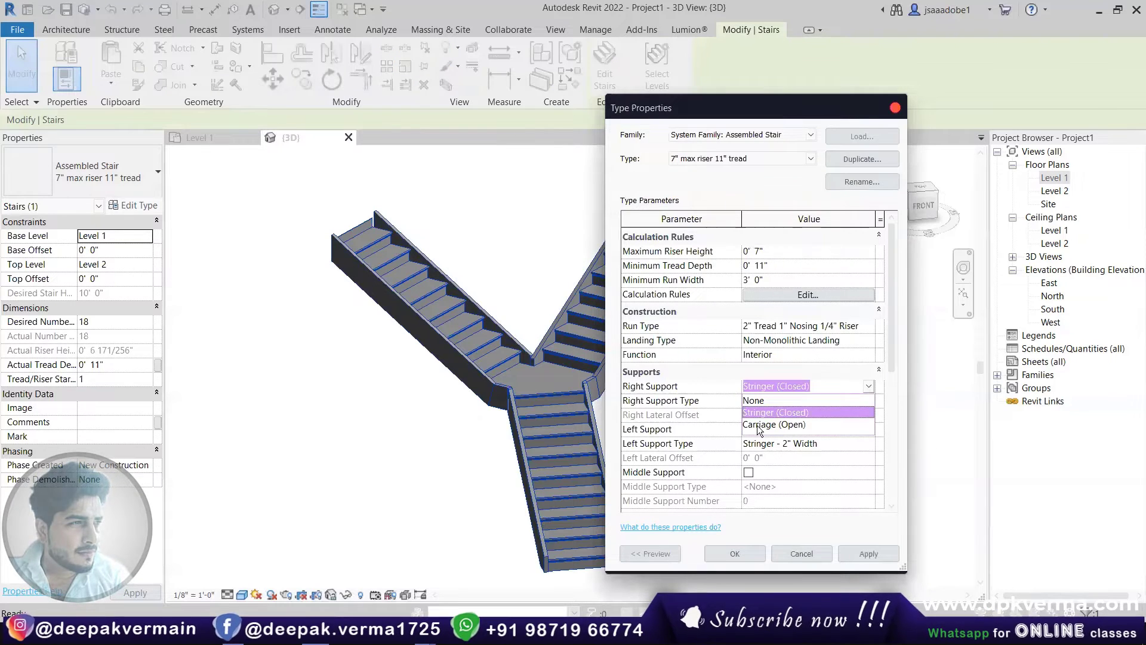
click(895, 108)
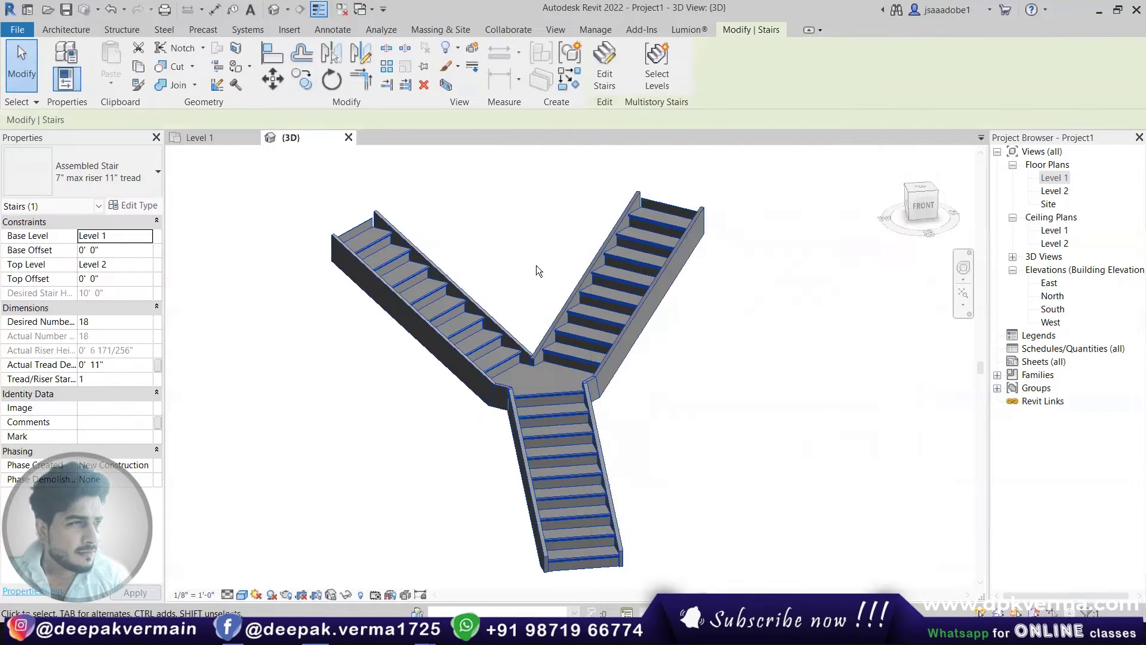
Switch the stair to the Cast-In-Place Stair: Monolithic Stair type
click(90, 171)
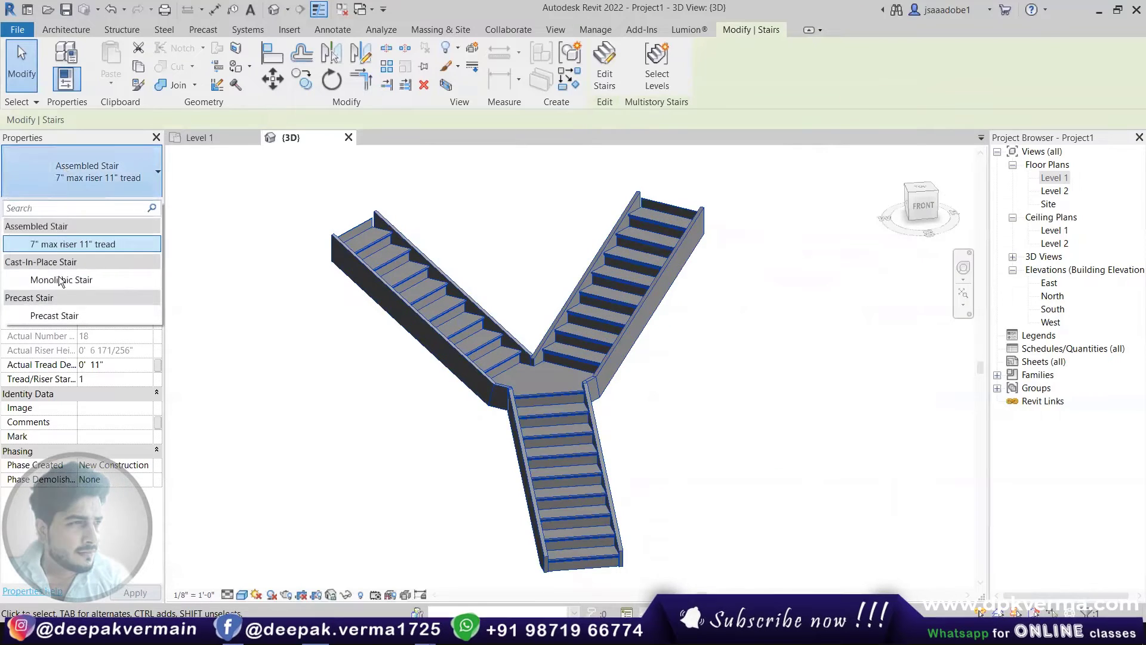
click(414, 470)
click(560, 435)
mouse_move(560, 435)
shift+middle_down()
mouse_move(685, 475)
mouse_move(562, 445)
mouse_move(542, 197)
shift+middle_up()
key(Escape)
Place Handrail - Rectangular railings on the Y stair with Place on Stair/Ramp
click(490, 79)
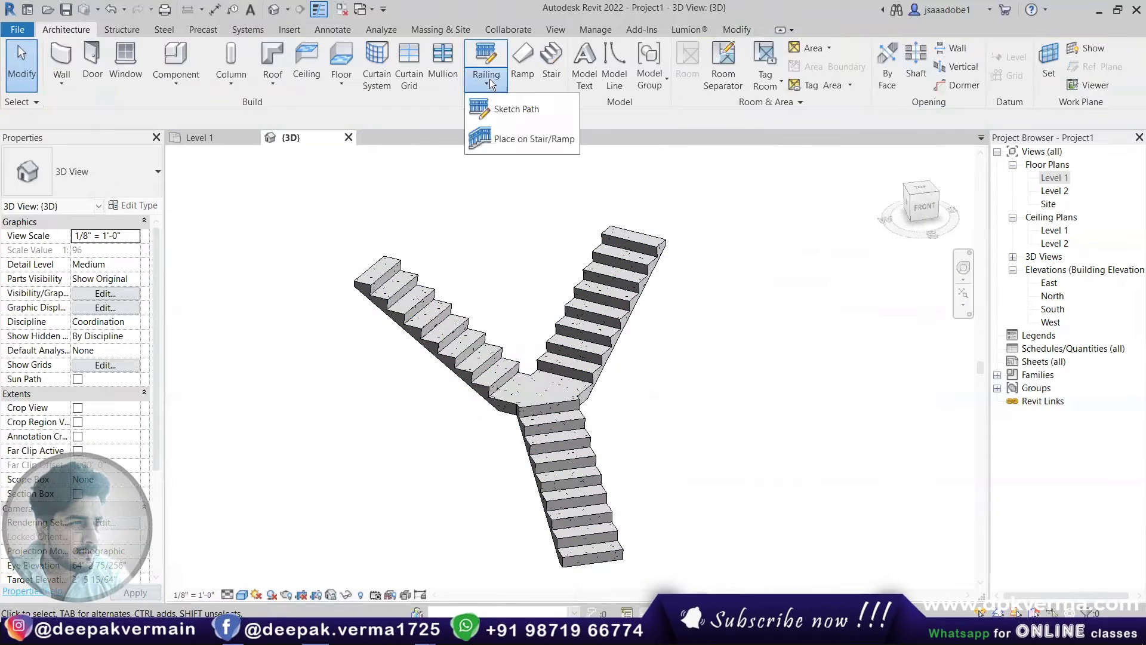
click(514, 146)
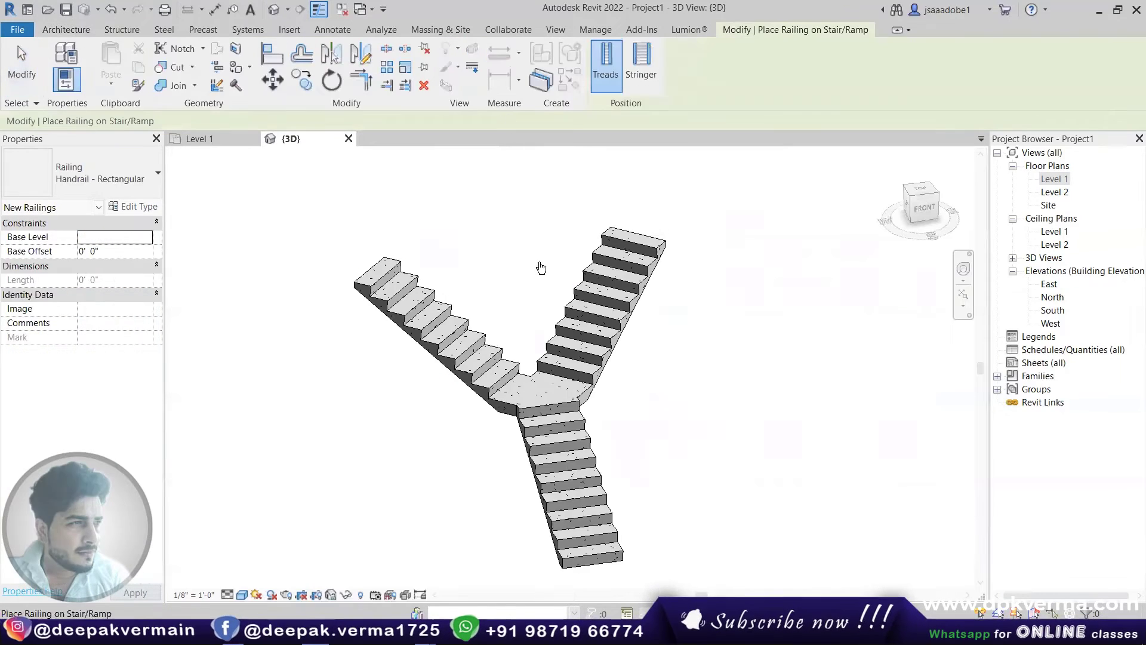
click(570, 352)
key(Escape)
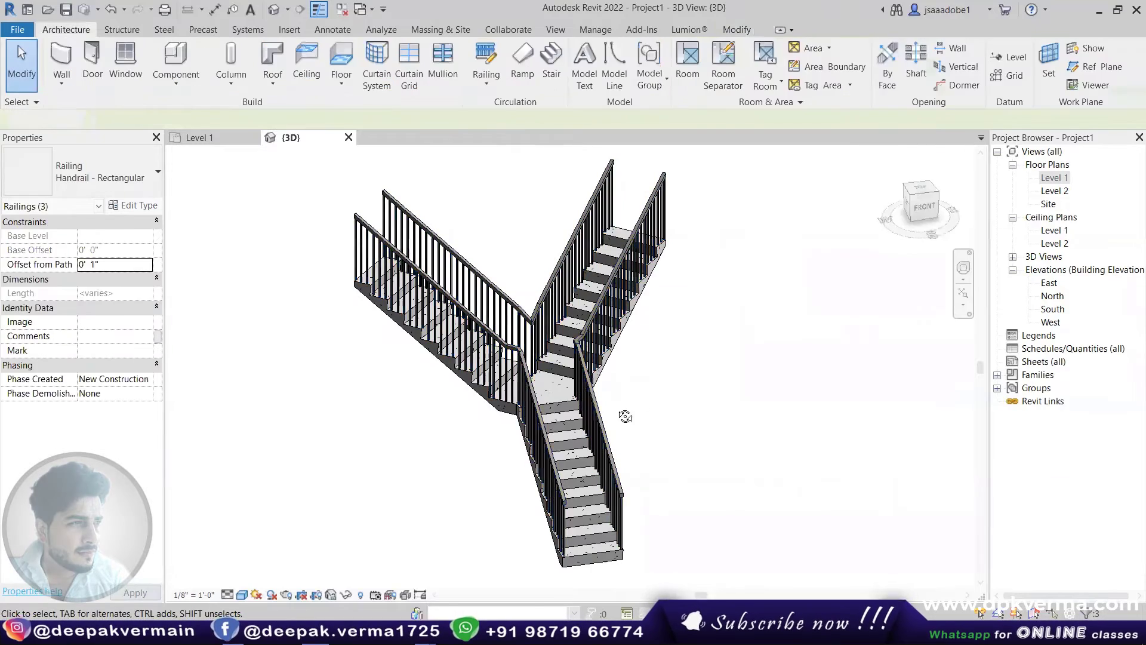
mouse_move(624, 414)
shift+middle_down()
mouse_move(493, 317)
mouse_move(633, 361)
mouse_move(546, 418)
shift+middle_up()
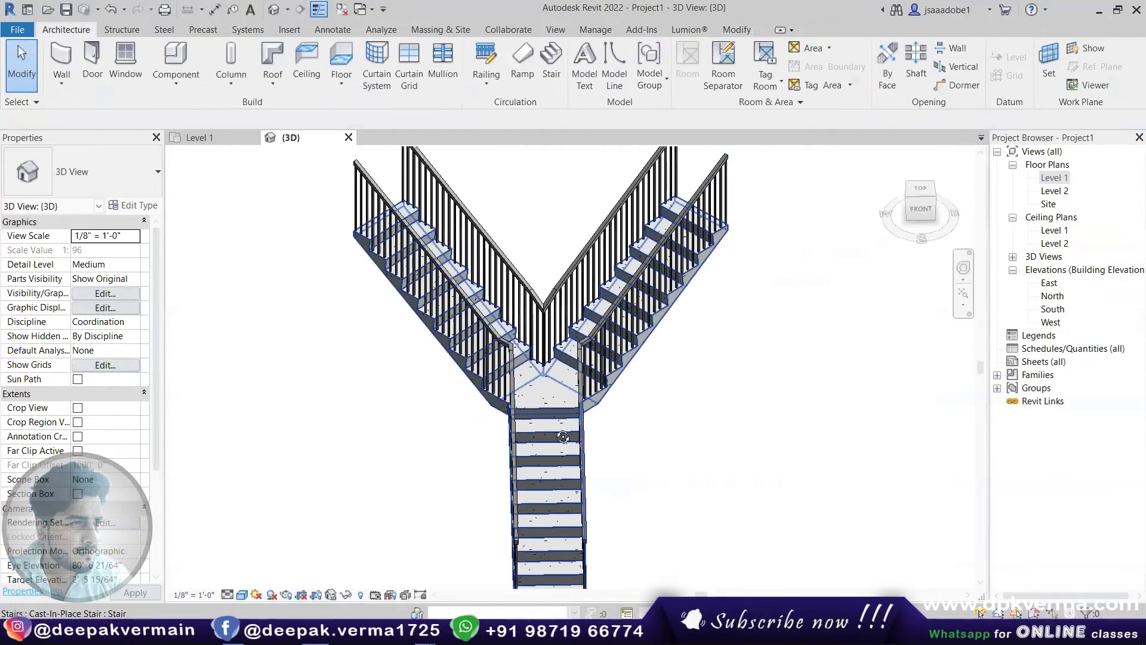
Delete the right and left railings from the monolithic stair
scroll(567, 364, up, 1)
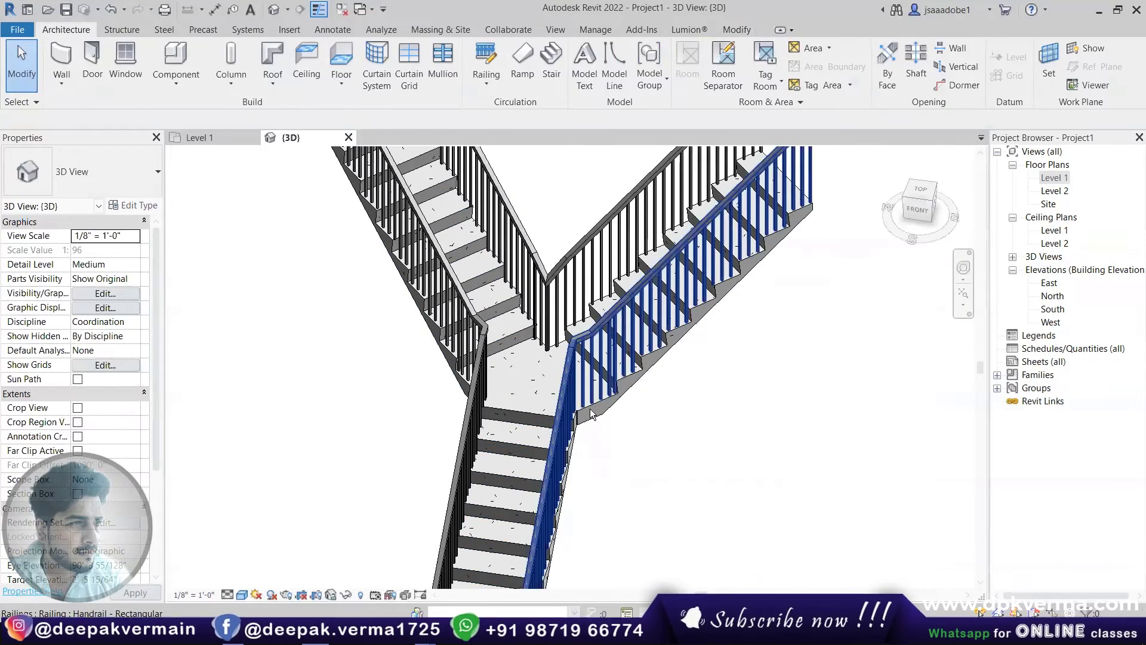
scroll(585, 313, down, 2)
scroll(590, 310, down, 1)
click(588, 314)
key(Escape)
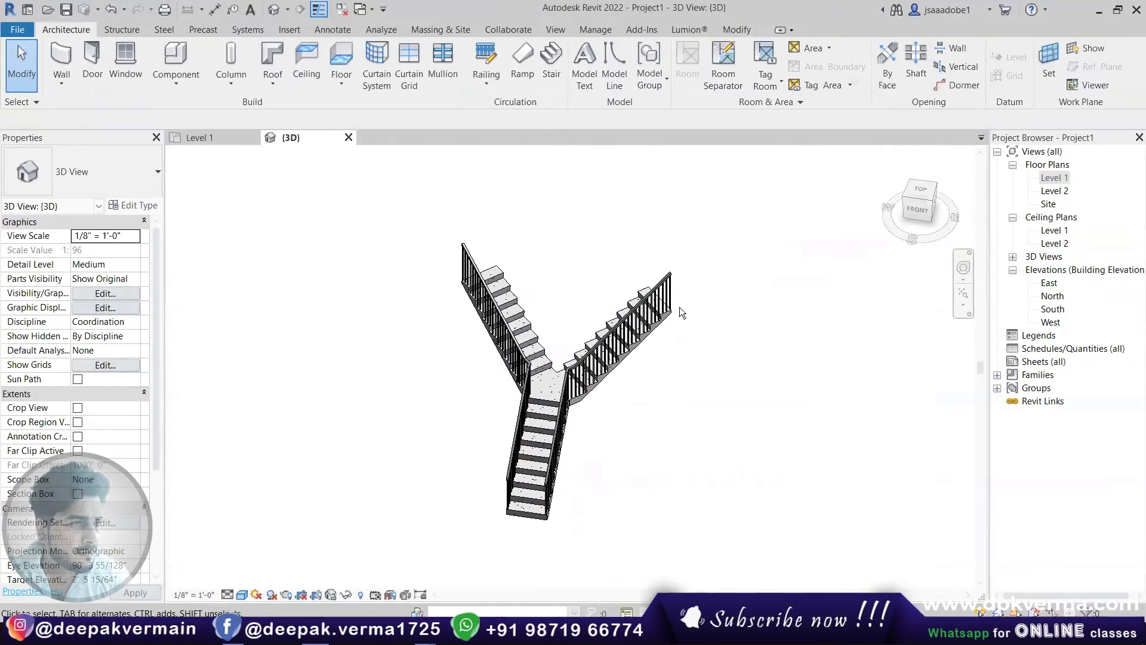
click(668, 308)
key(Delete)
click(529, 373)
key(Delete)
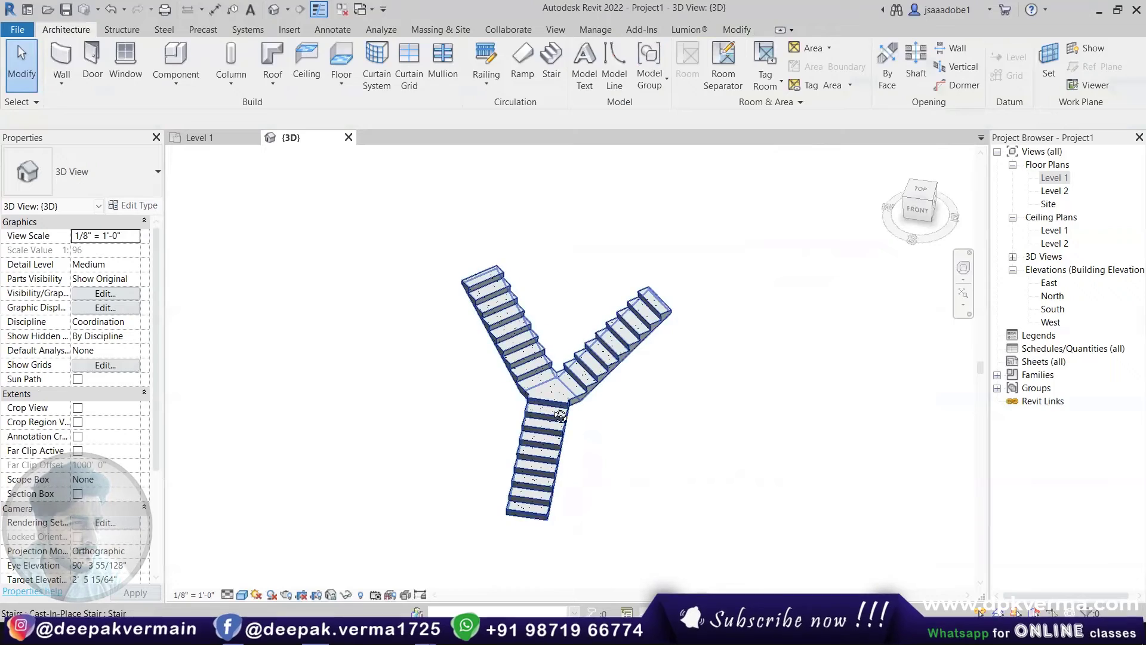
Orbit to inspect the bare stair from below, from above and from the front
shift+middle_drag(560, 416, 744, 225)
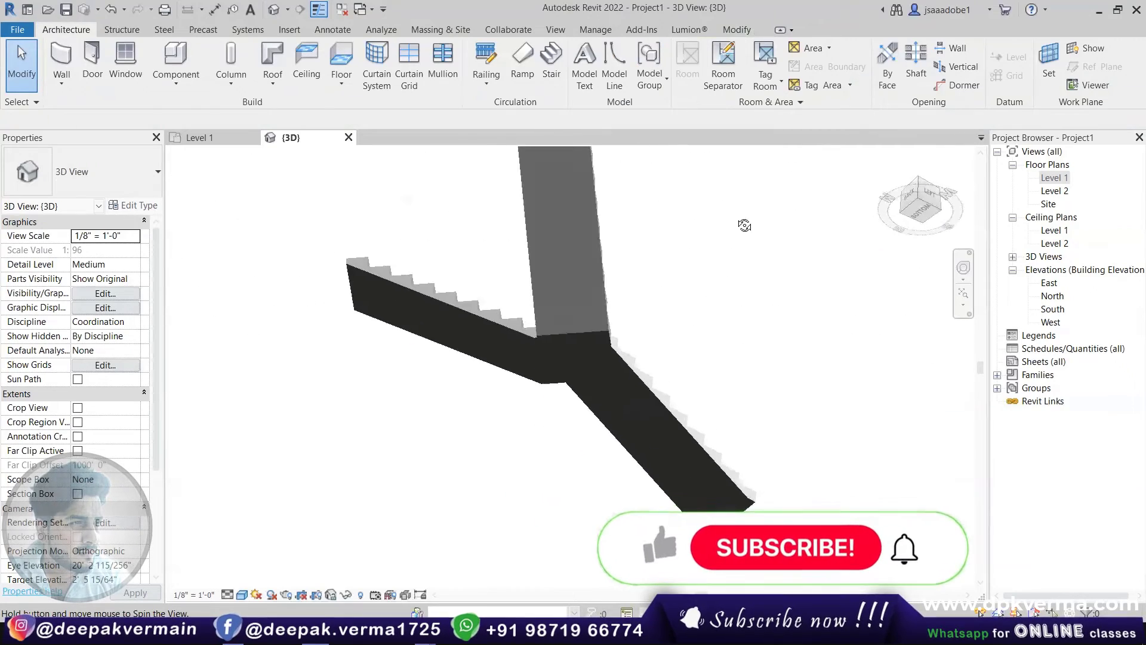
shift+middle_drag(744, 225, 633, 413)
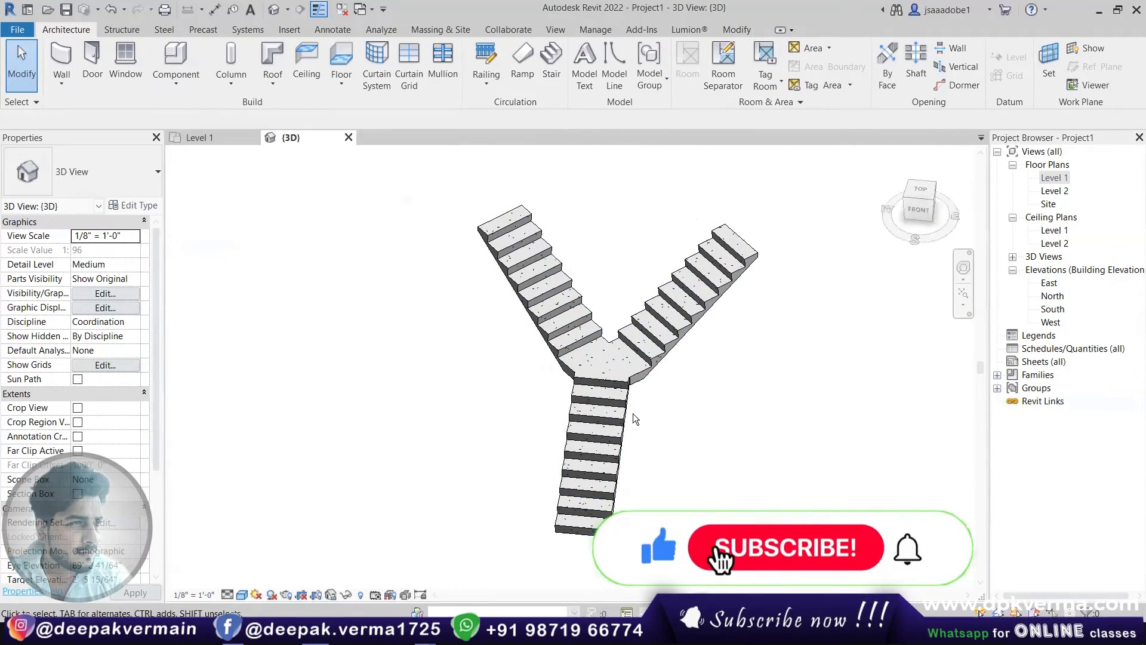
mouse_move(655, 468)
shift+middle_down()
mouse_move(729, 391)
mouse_move(689, 405)
shift+middle_up()
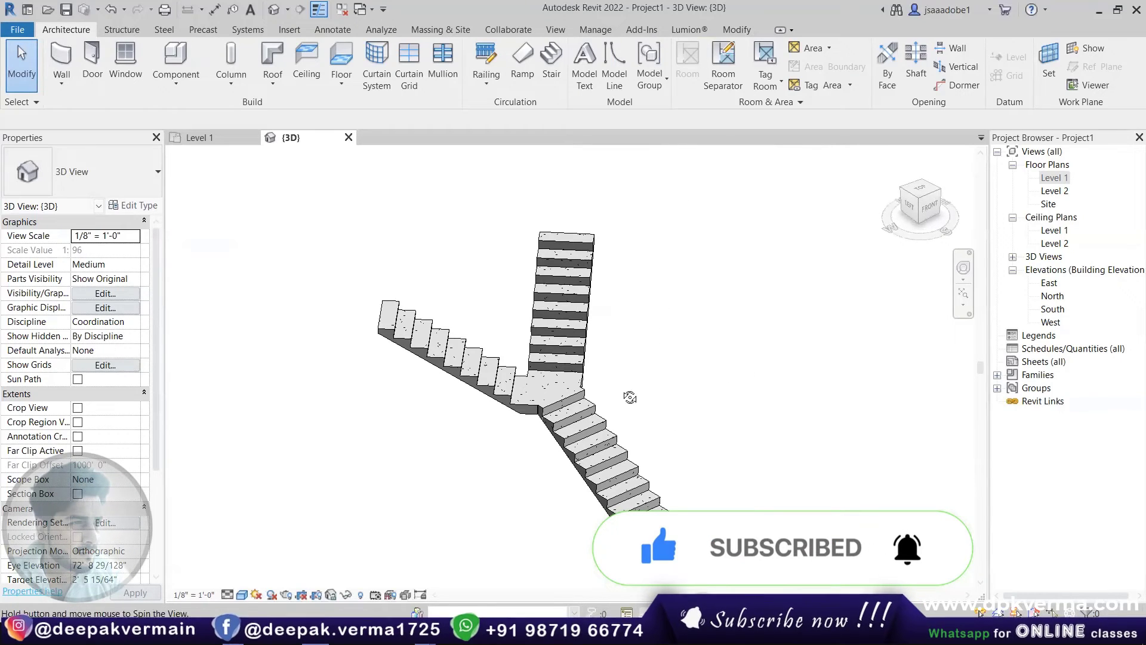
mouse_move(630, 397)
shift+middle_down()
mouse_move(633, 416)
mouse_move(607, 409)
shift+middle_up()
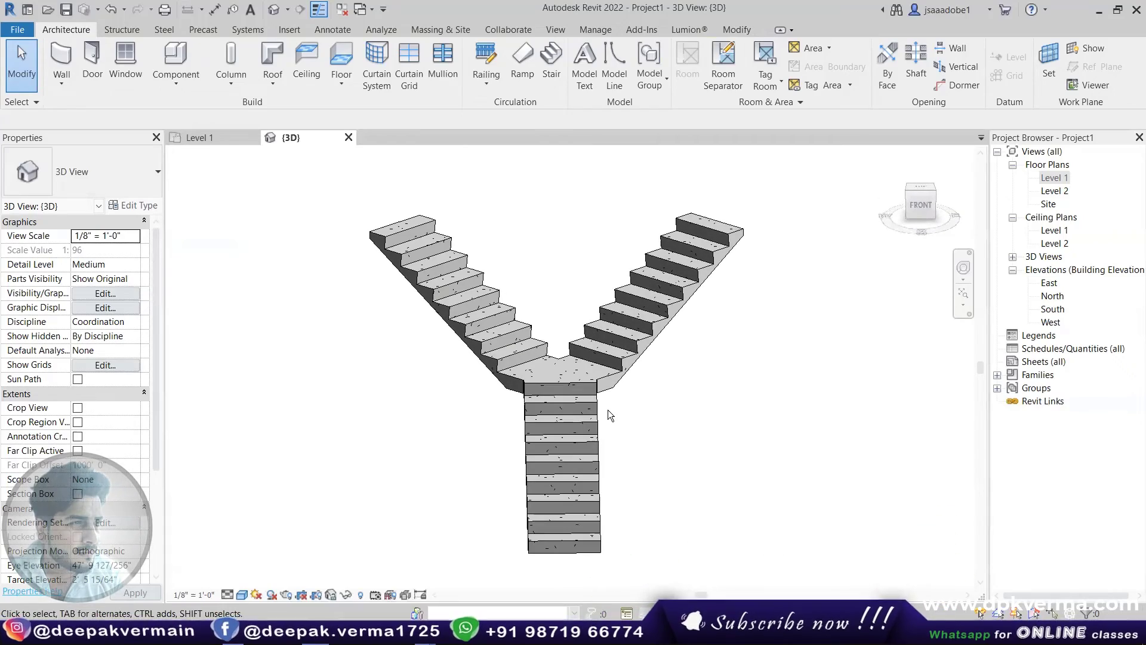